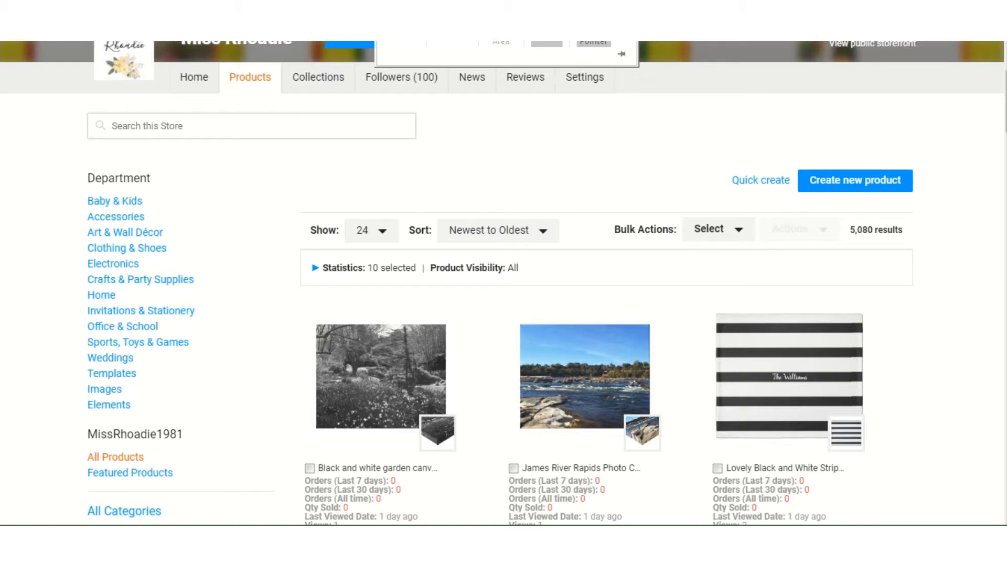
Sort the store's products by Last Viewed Date and go to the last page of the product list.
left_click(546, 236)
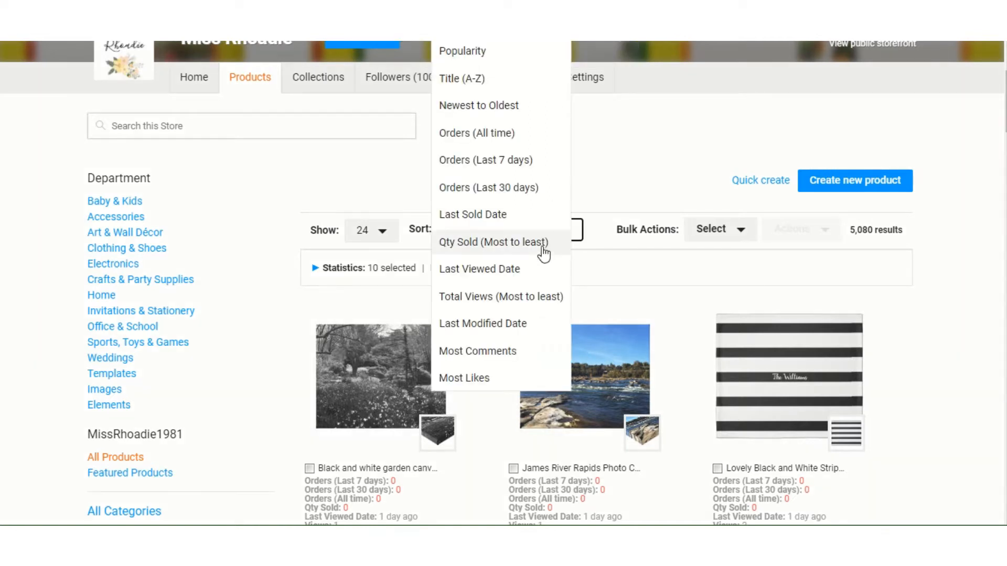
left_click(530, 273)
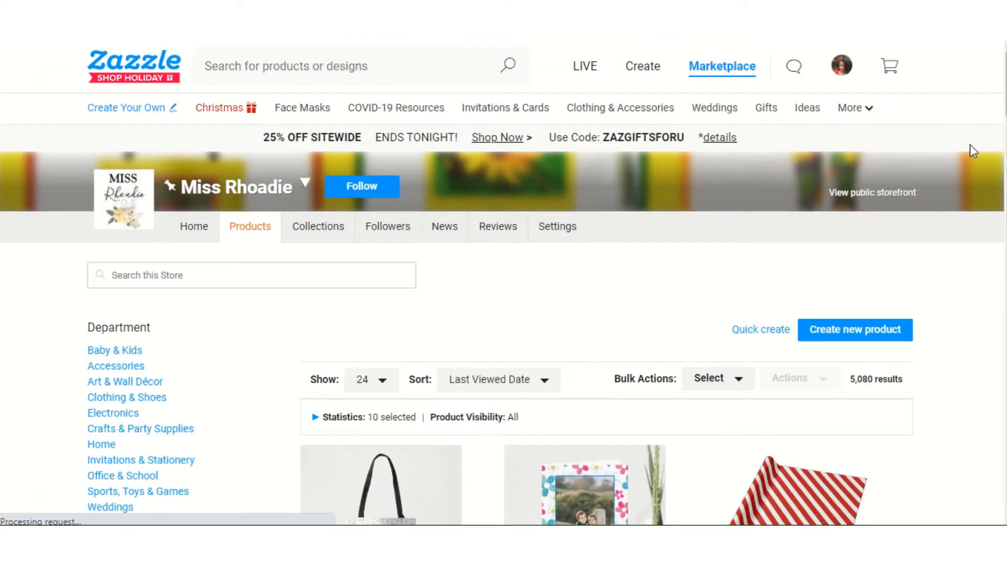
scroll(987, 157, "down", 5)
scroll(991, 163, "down", 20)
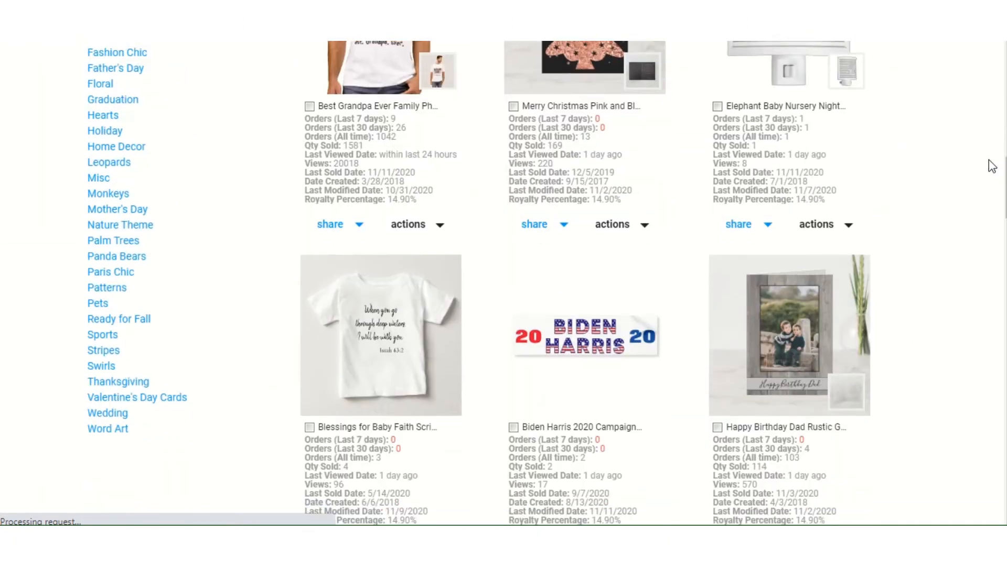
scroll(991, 180, "up", 6)
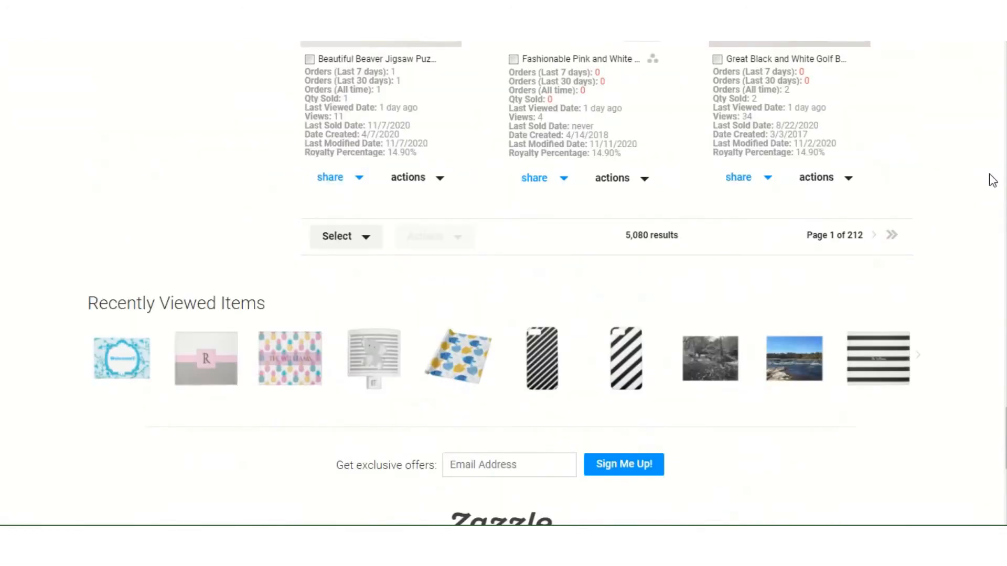
left_click(893, 236)
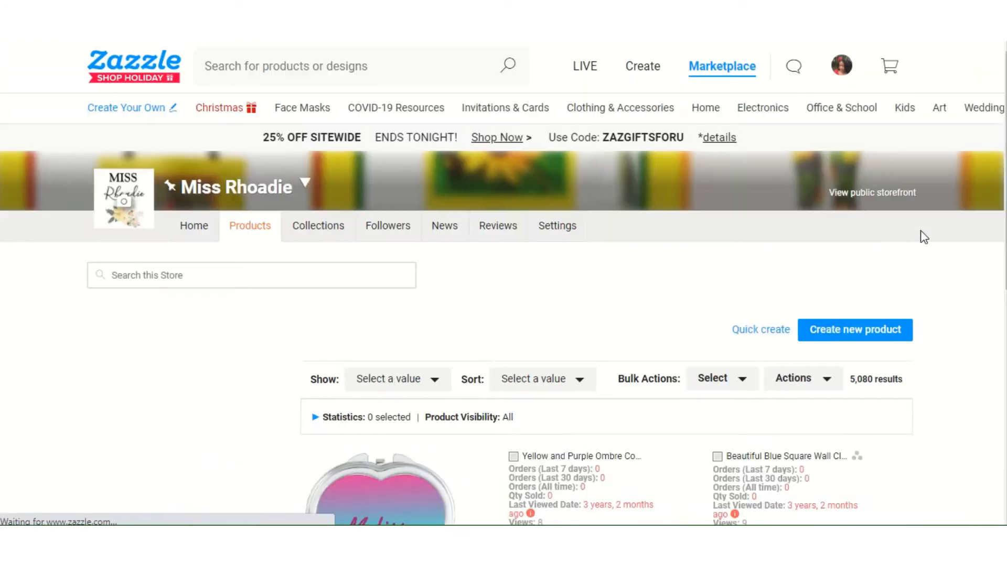
Find the red and purple striped iPhone case among the long-unviewed products and open its details for editing.
scroll(930, 235, "down", 20)
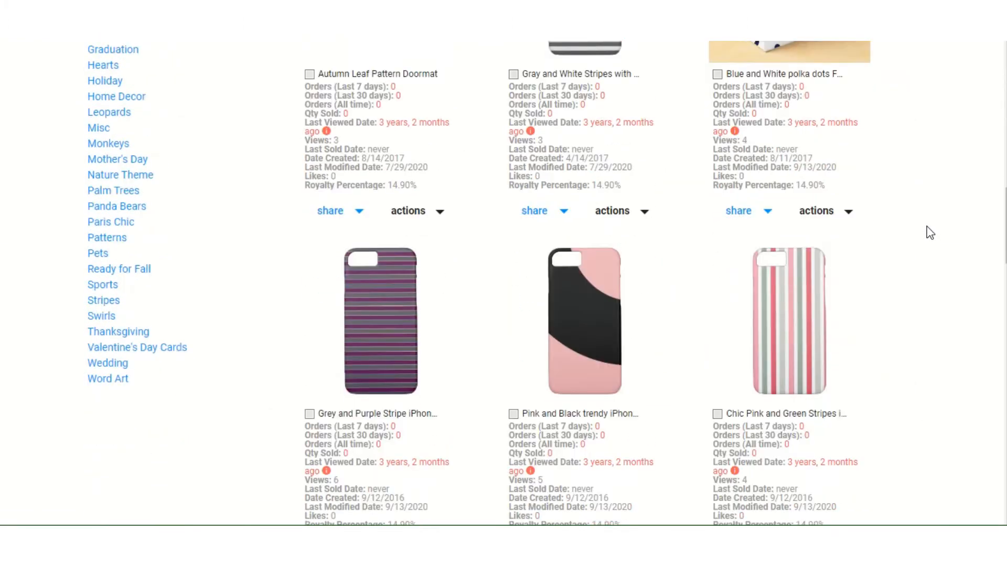
scroll(930, 234, "down", 7)
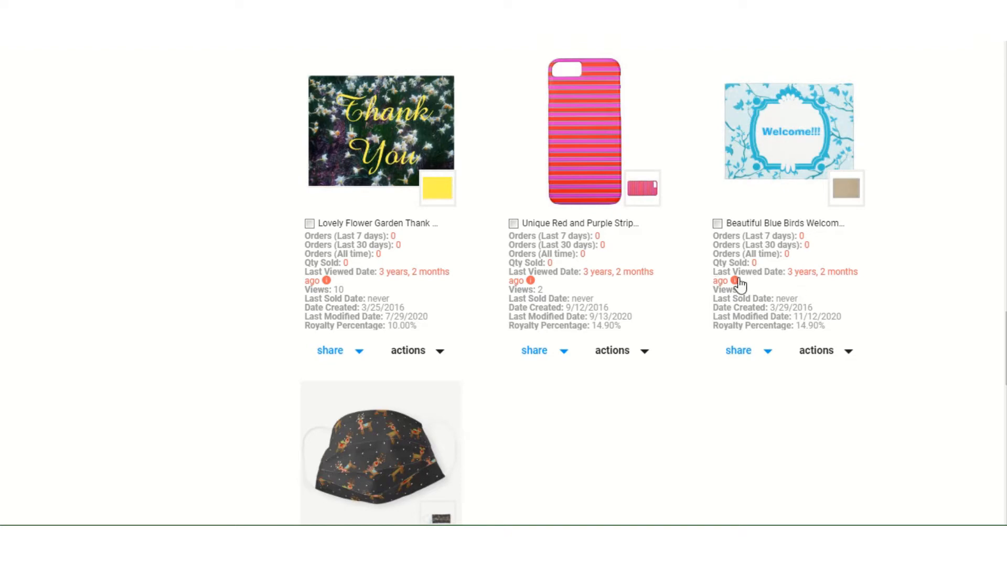
scroll(813, 236, "down", 3)
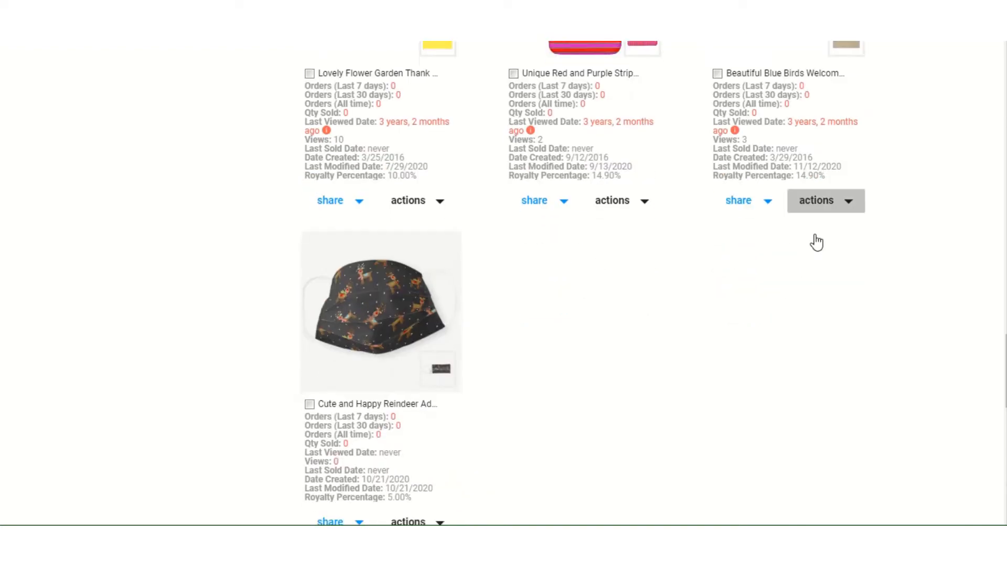
scroll(818, 241, "up", 3)
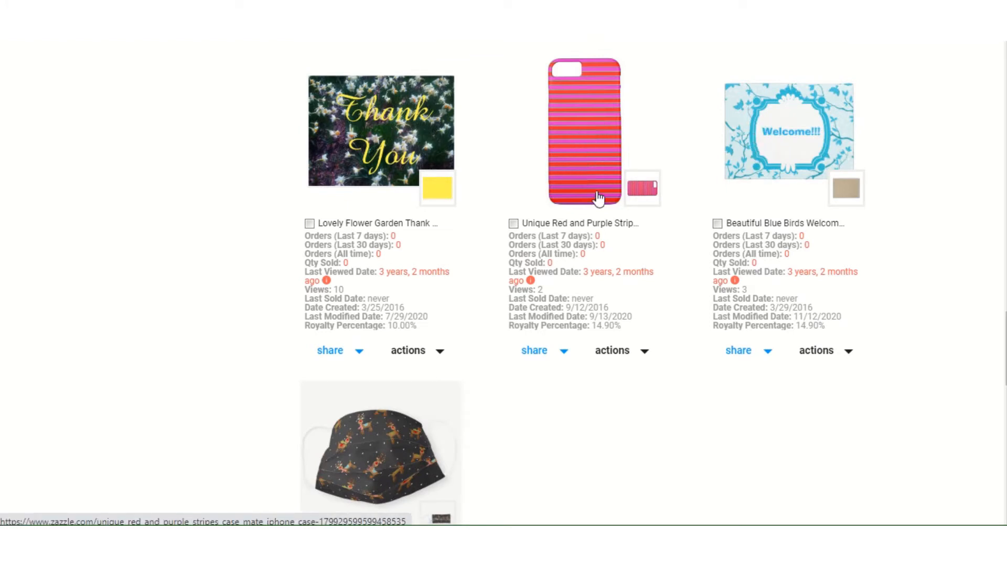
left_click(644, 351)
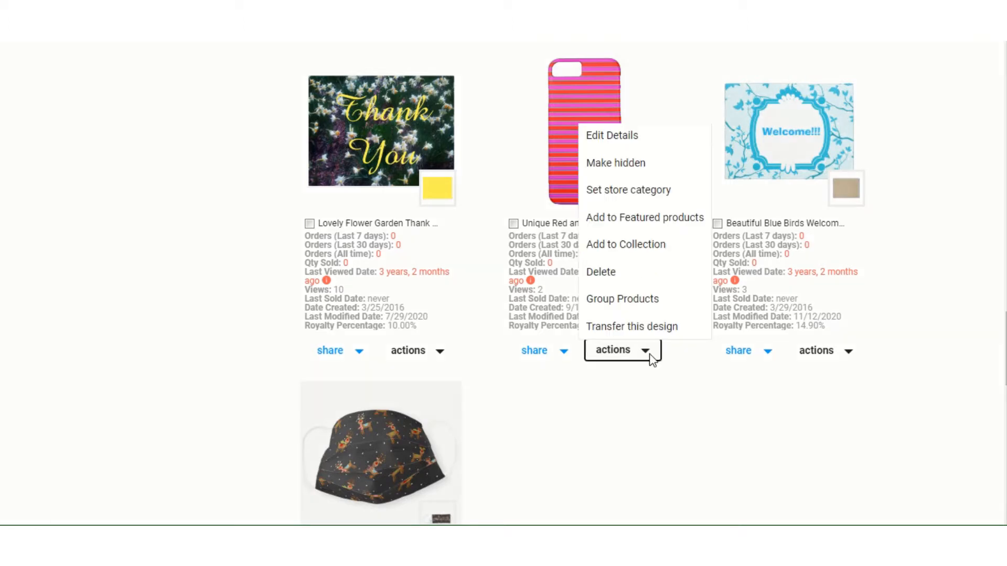
left_click(653, 146)
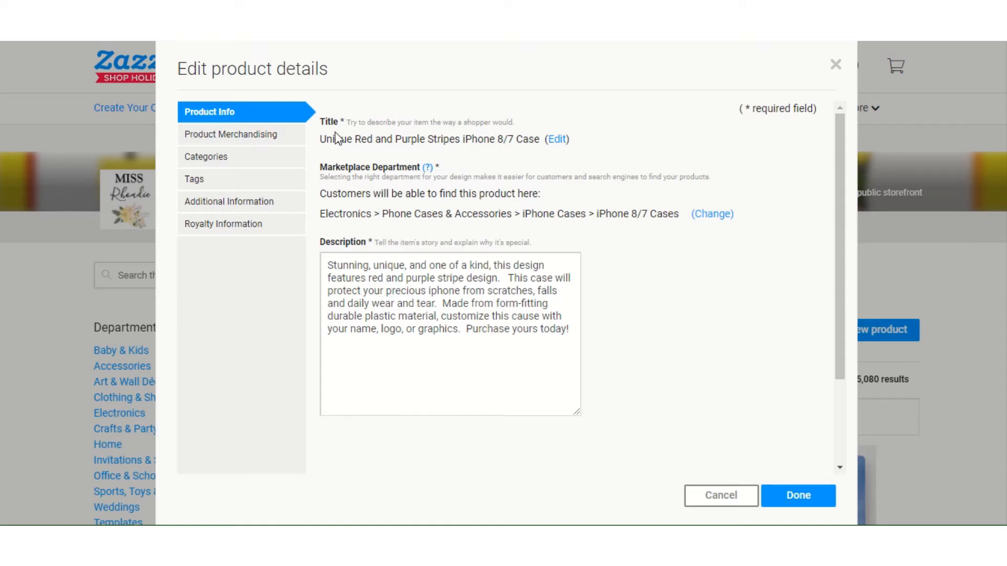
Replace "Unique" with "Pretty" in the product title so it reads "Pretty Red and Purple Stripes".
left_click(557, 139)
left_click_drag(325, 144, 358, 149)
key("BackSpace")
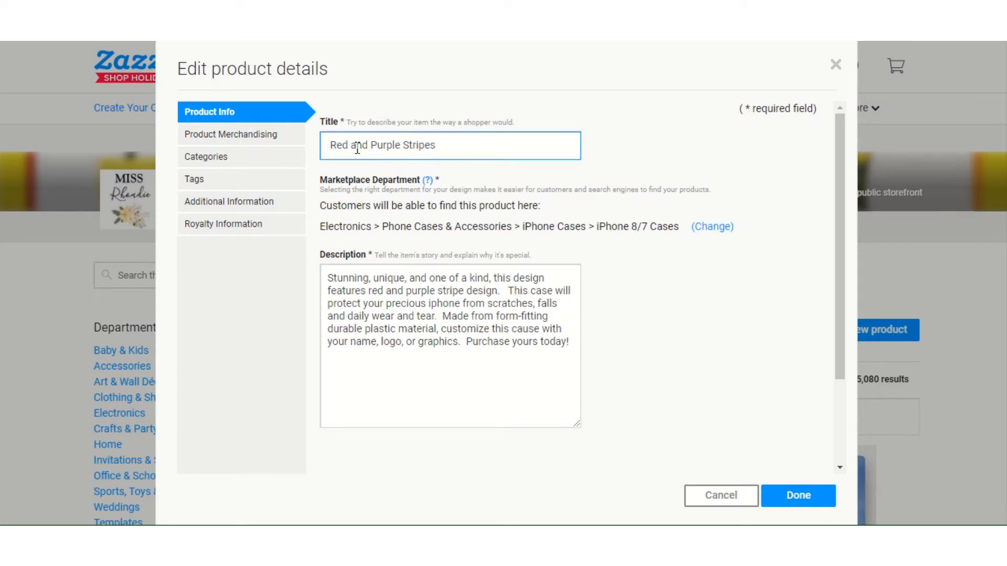
type("Pretty")
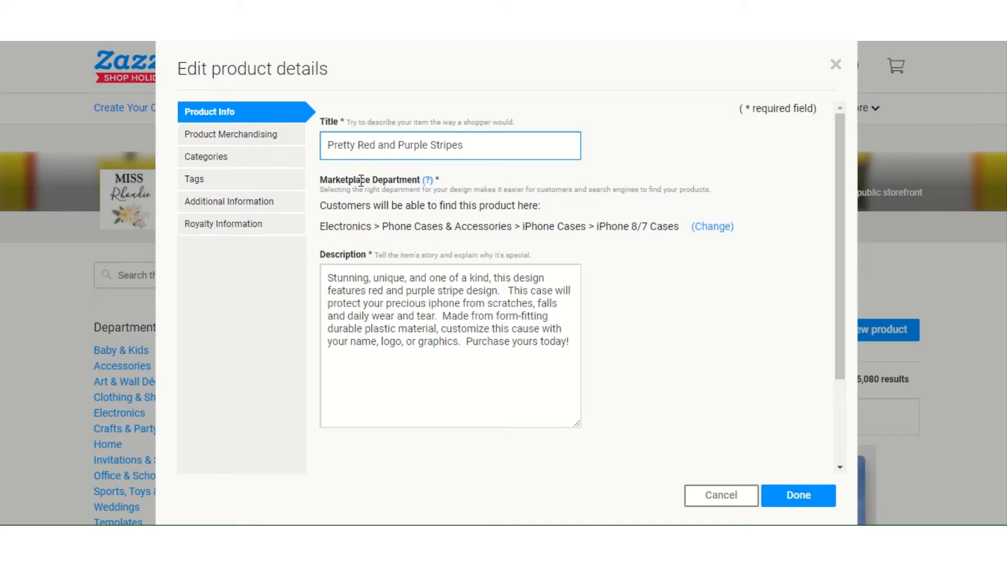
left_click(357, 285)
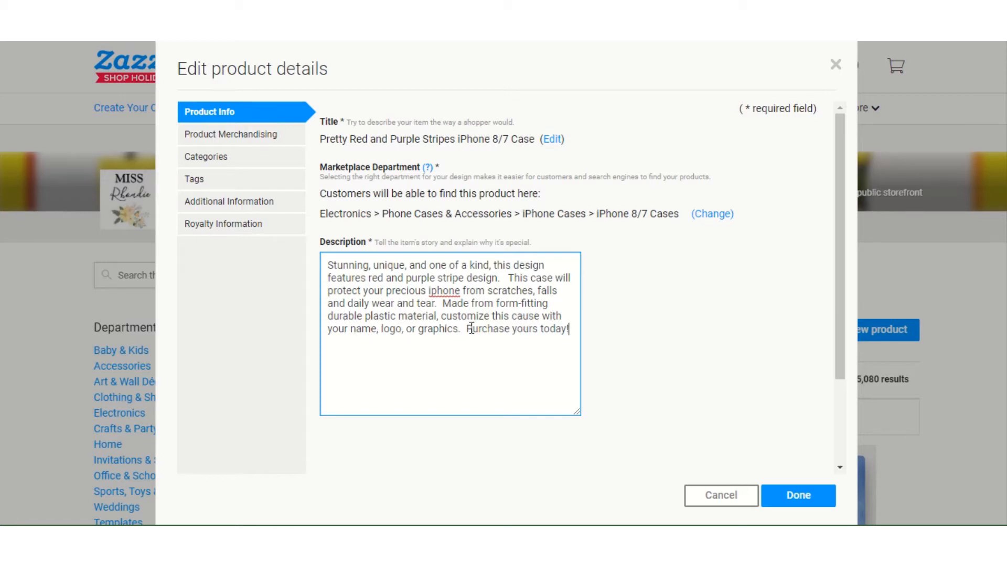
left_click(323, 263)
key("Return")
key("Return")
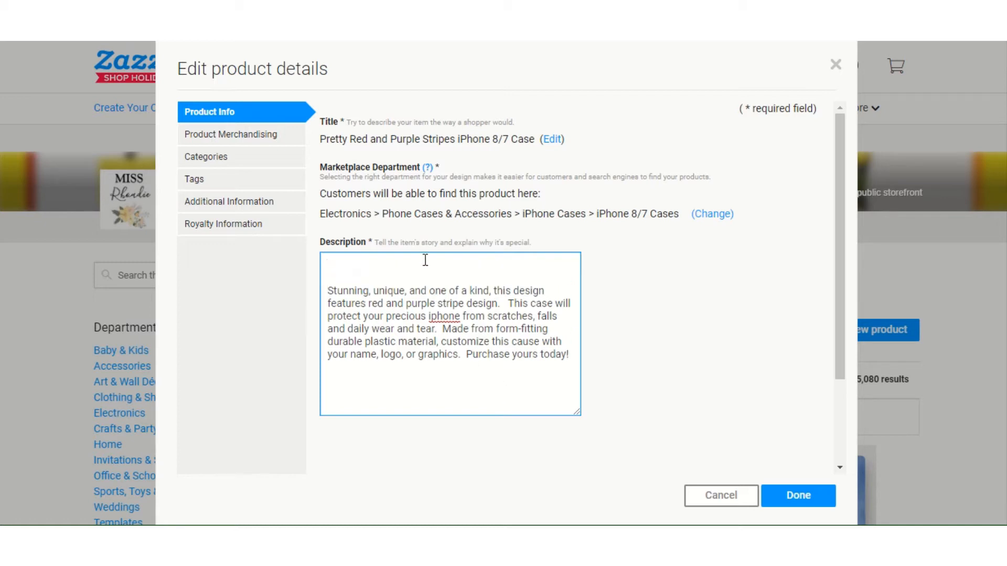
type("Stunn")
key("BackSpace")
key("BackSpace")
key("BackSpace")
key("BackSpace")
key("BackSpace")
key("Delete")
key("Delete")
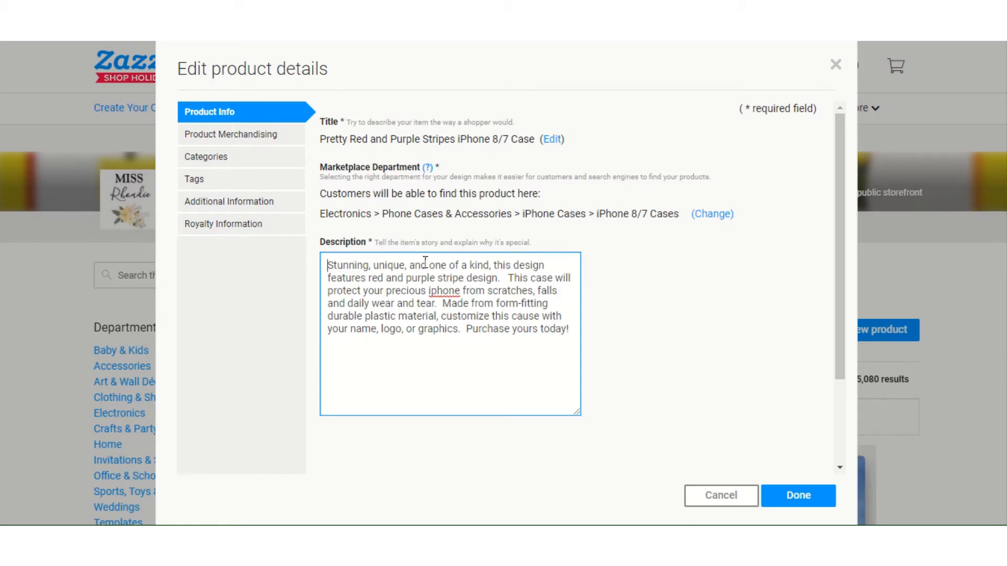
Reword the description's first sentence to end "this iPhone case design features a red and purple striped pattern.".
left_click(494, 264)
type("iphone case")
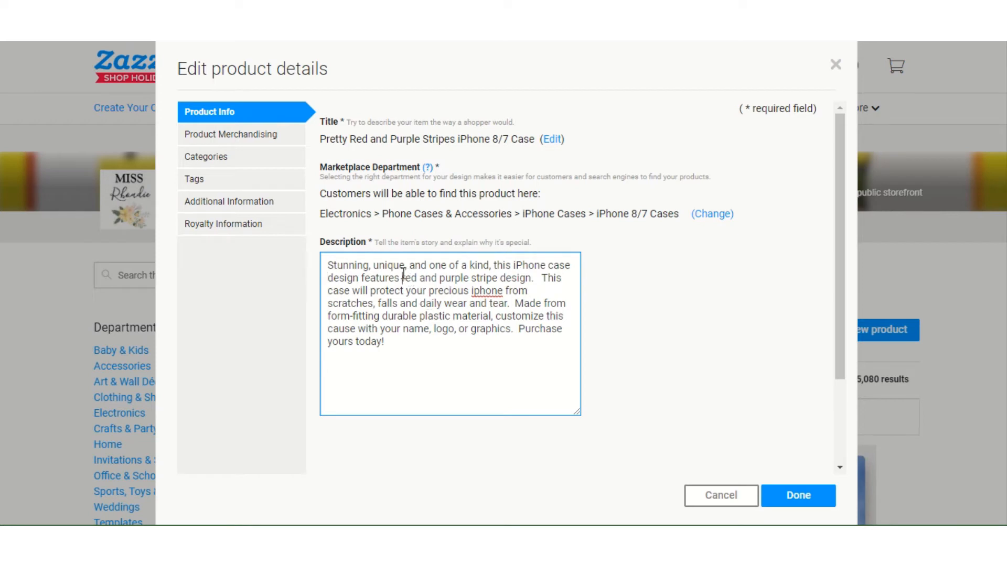
left_click(403, 273)
type("a")
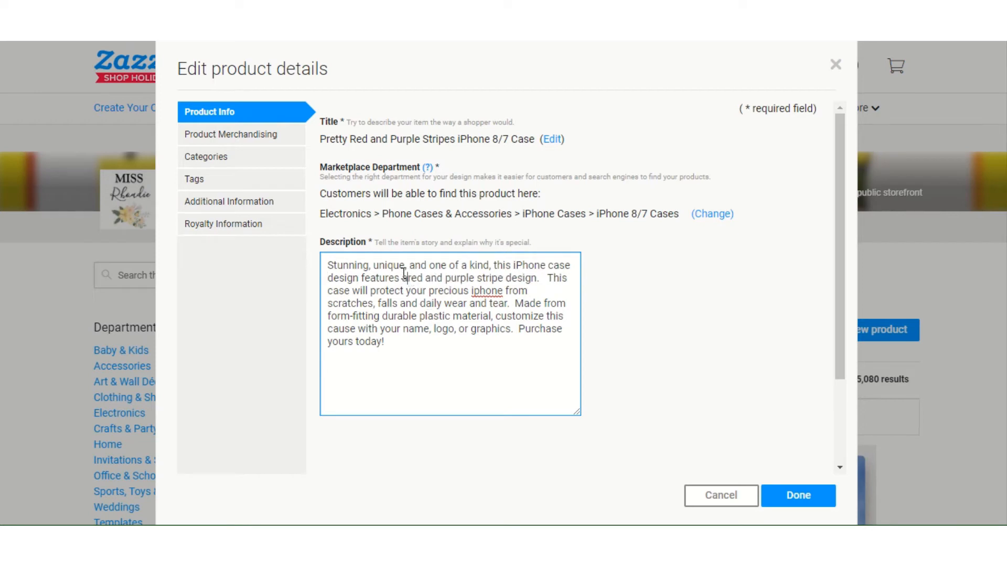
left_click(507, 275)
type("d")
double_click(531, 277)
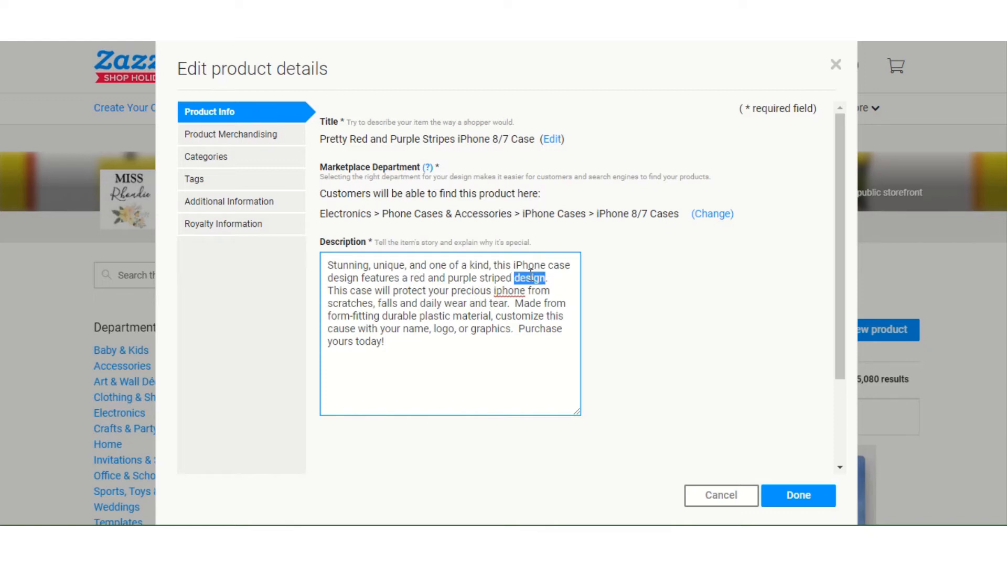
key("BackSpace")
type("pat")
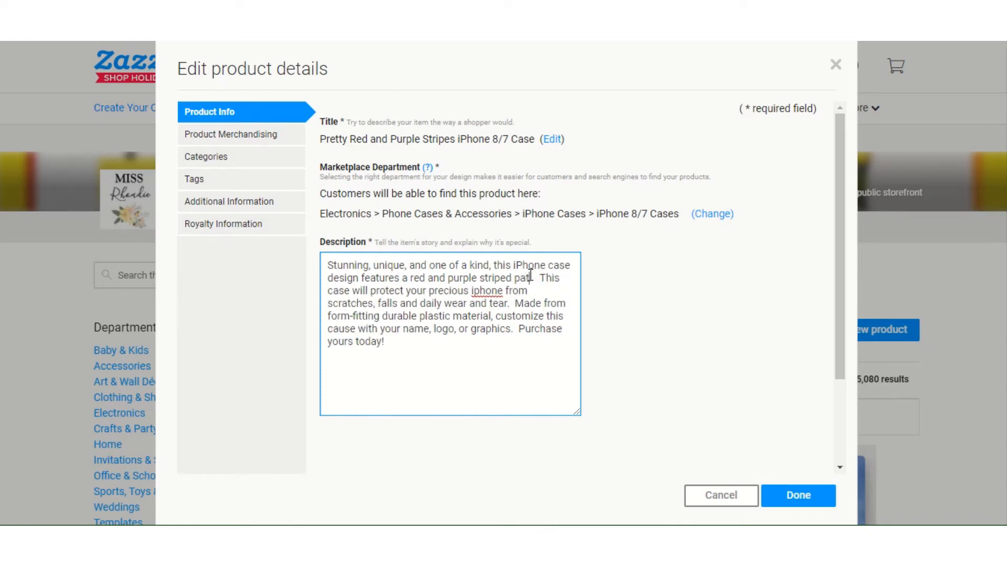
type("tern.")
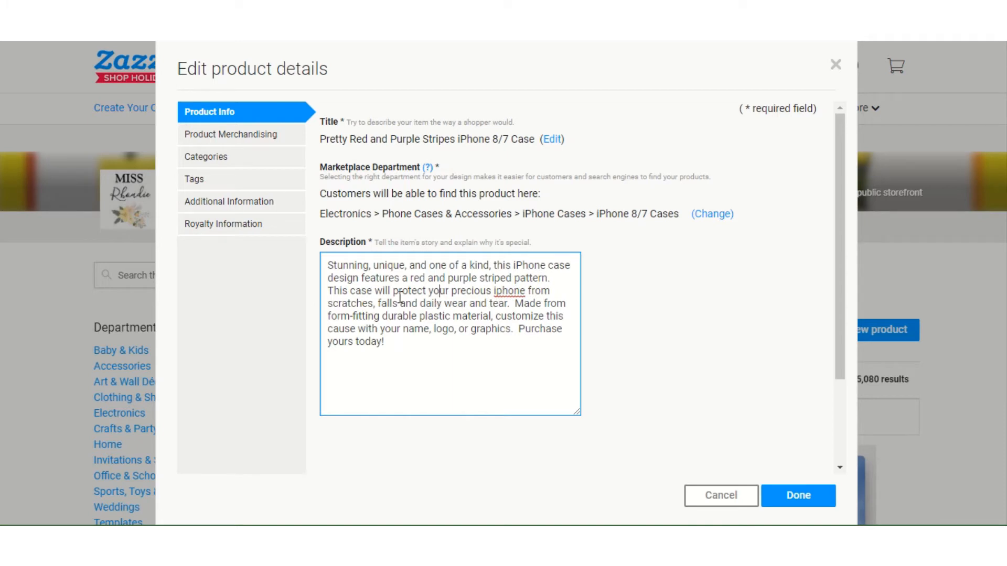
Delete the sentence about protecting the phone and the phrase "Made from form-fitting durable plastic material," from the description.
left_click_drag(327, 292, 513, 303)
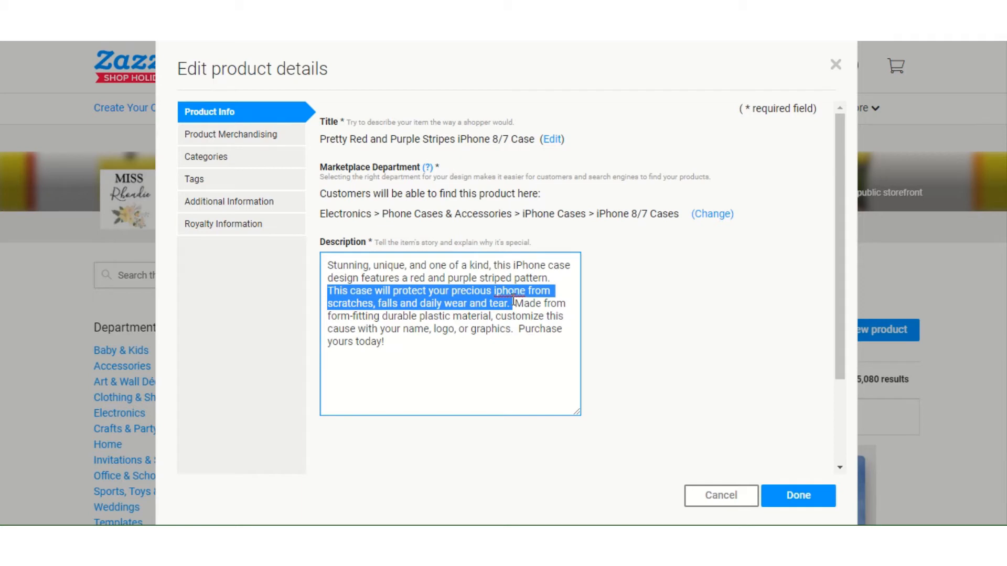
key("BackSpace")
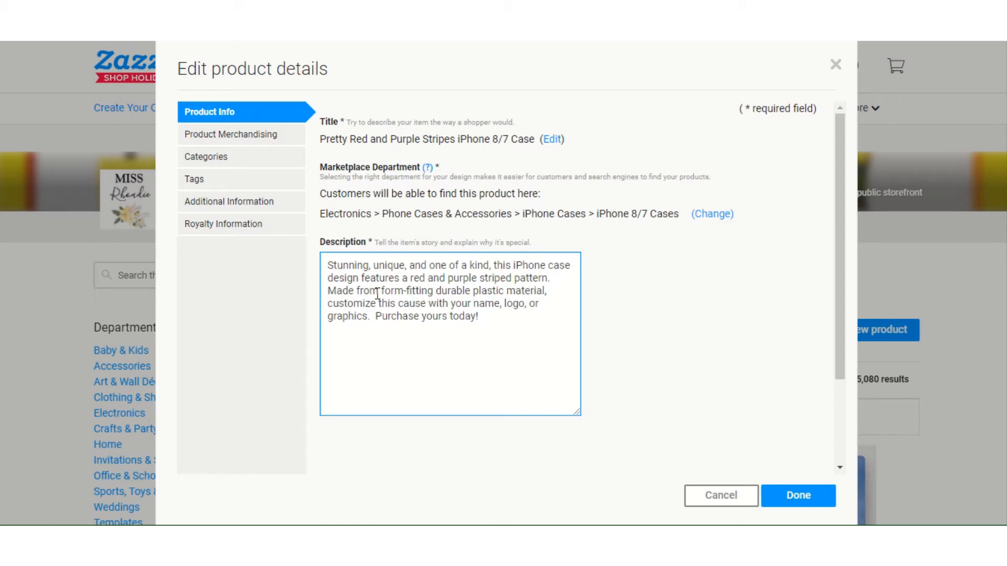
left_click(328, 290)
left_click_drag(328, 290, 550, 294)
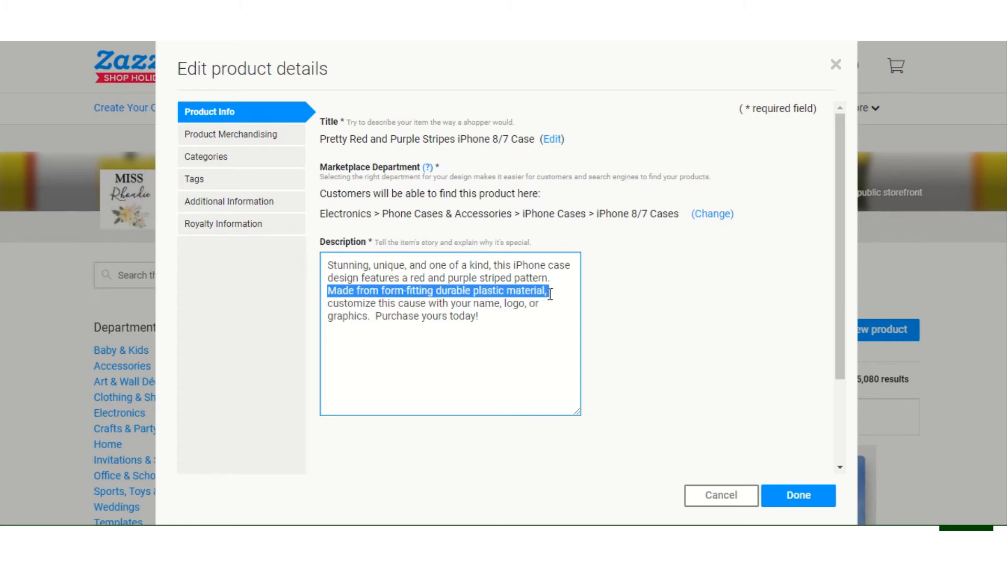
key("BackSpace")
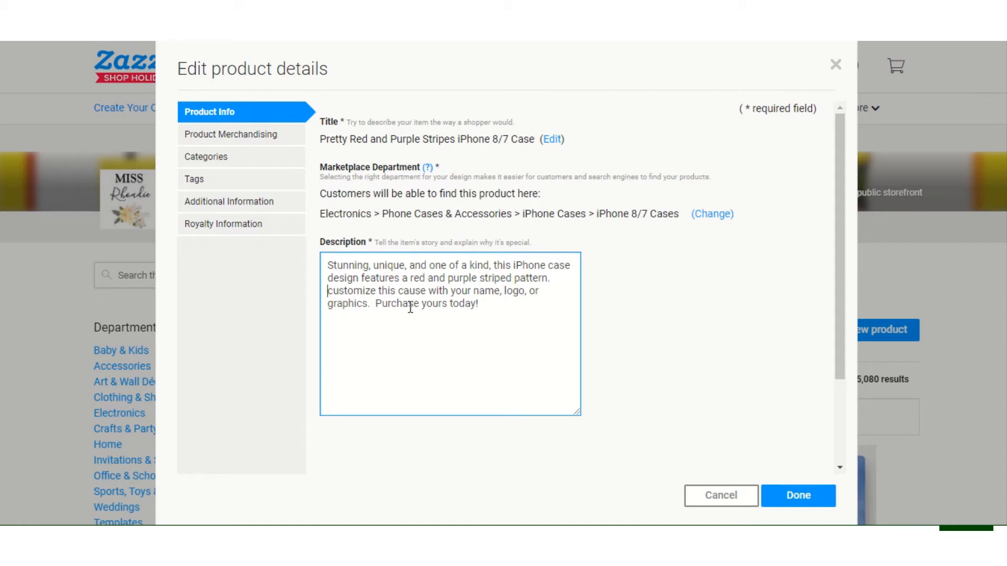
Rewrite the description's customization sentence as "You can add your name, logo, photo or graphics.".
type("You")
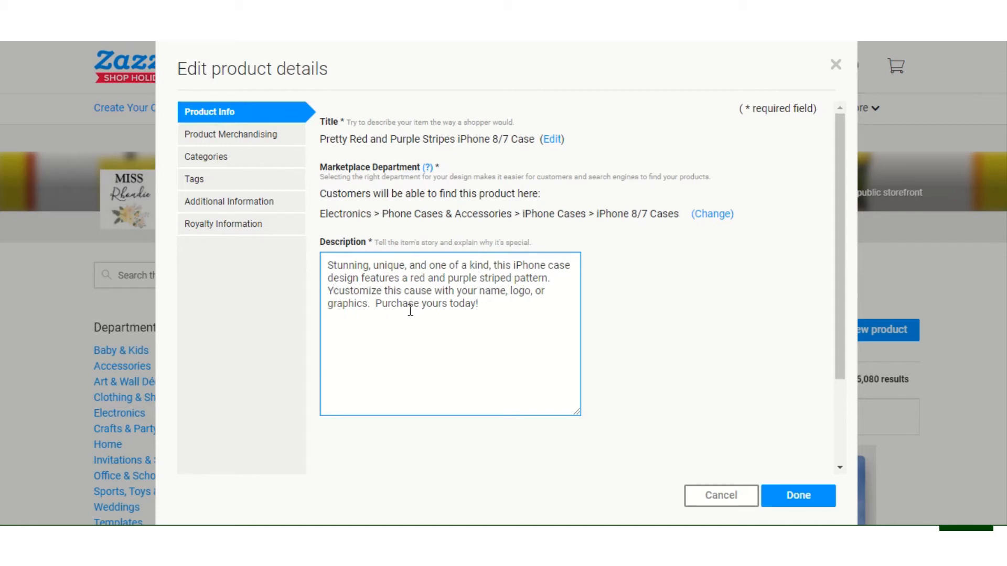
type(" can ad")
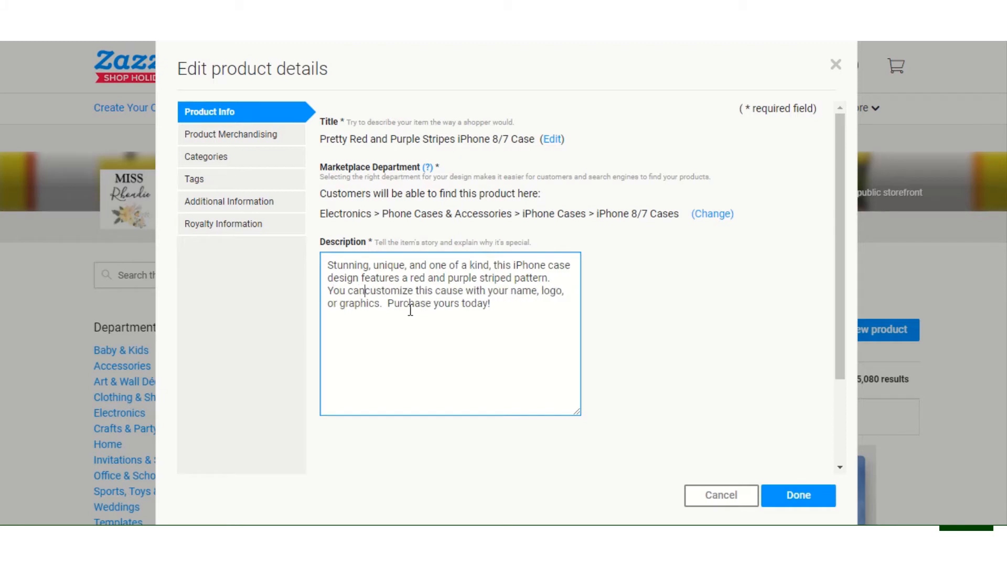
type("d")
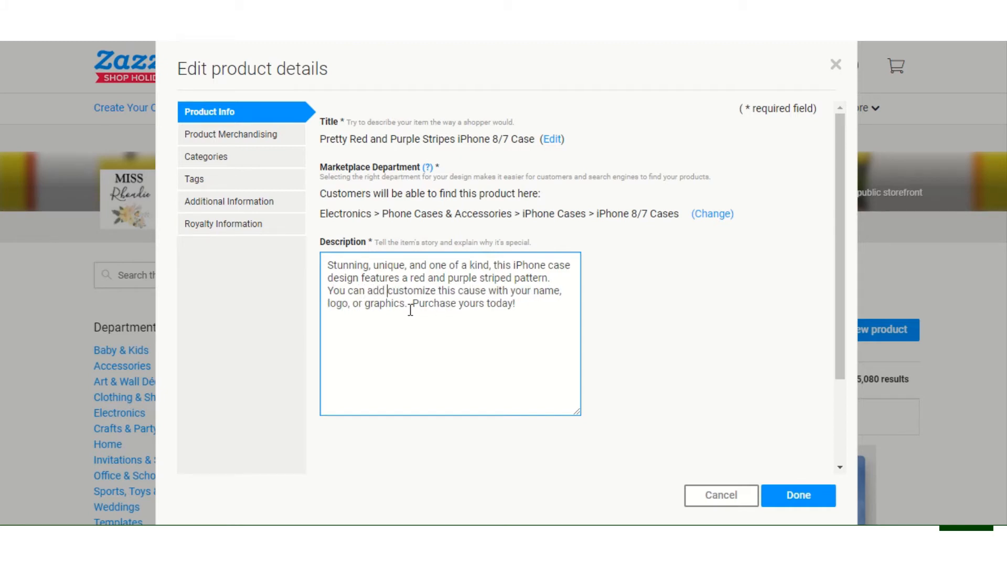
key("Delete")
key("Delete")
key("Delete")
key("Delete")
key("Delete")
key("Delete")
key("Delete")
key("Delete")
key("Delete")
key("Delete")
key("Delete")
key("Delete")
key("Delete")
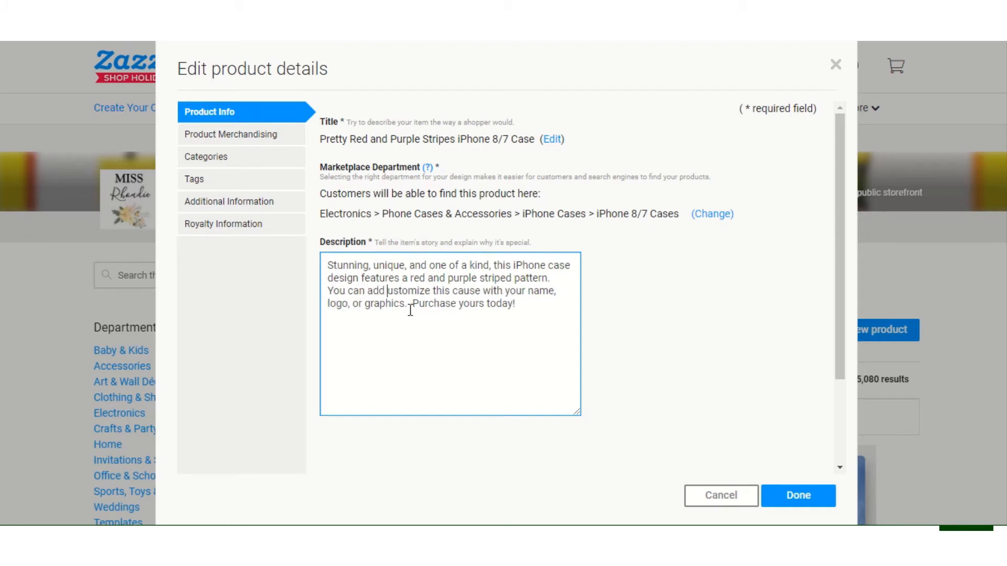
key("Delete")
key("Delete")
key("Delete")
key("Delete")
key("Delete")
key("Delete")
key("Delete")
key("Delete")
key("Delete")
key("Delete")
key("Delete")
key("Delete")
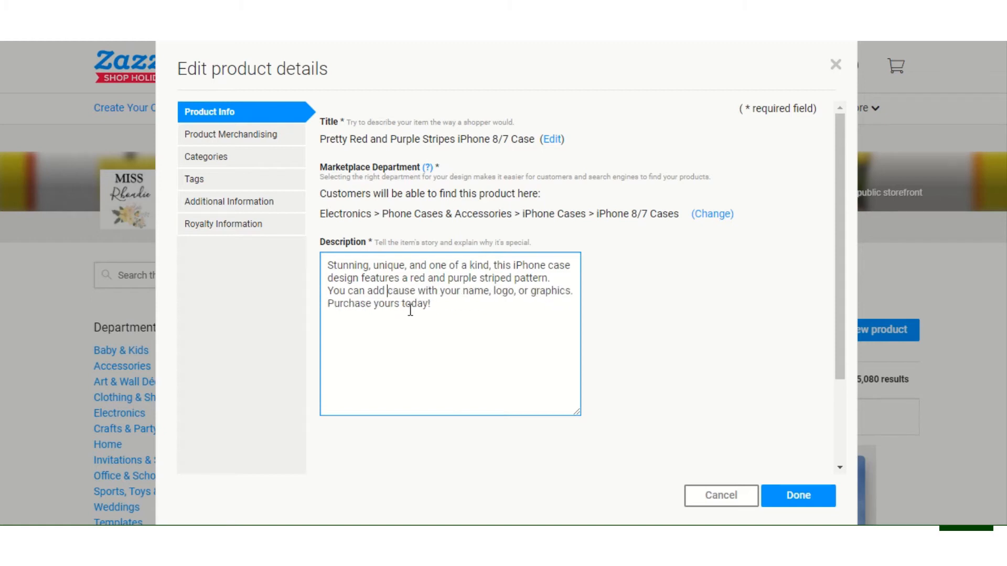
key("Delete")
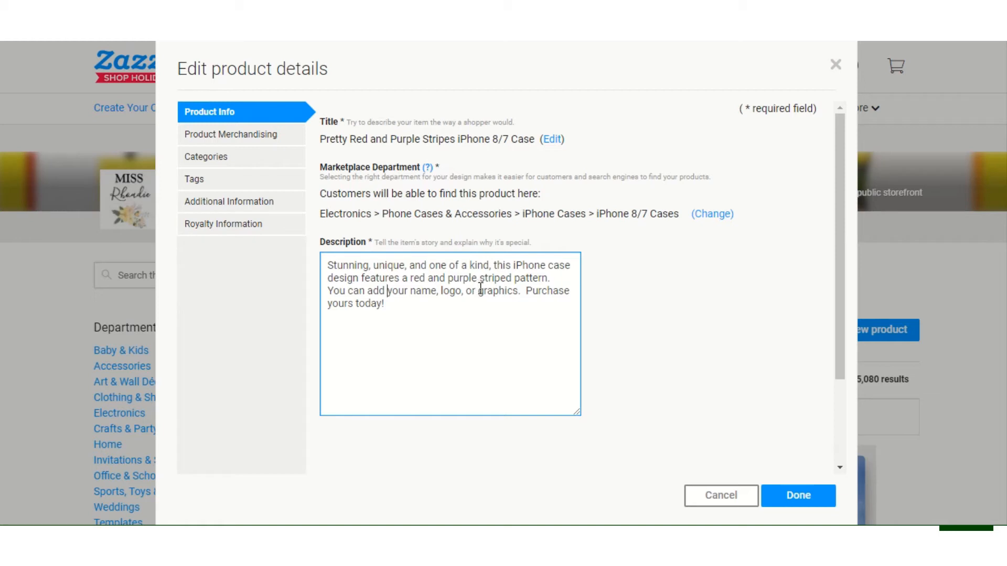
left_click(464, 287)
type("photo")
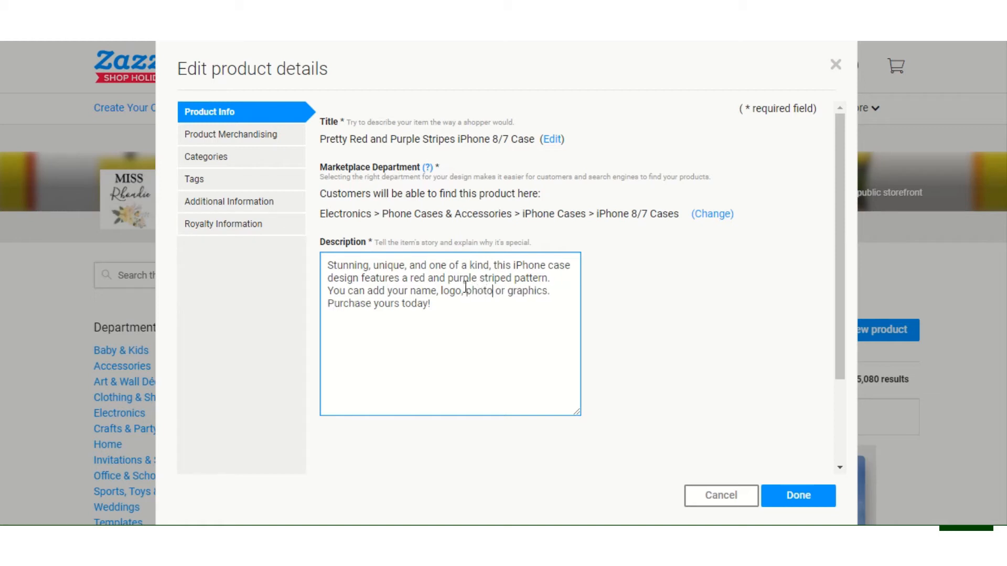
Rewrite the description's closing sentence as "Makes a great gift for a loved one, purchase yours today!".
left_click(557, 291)
type("Make")
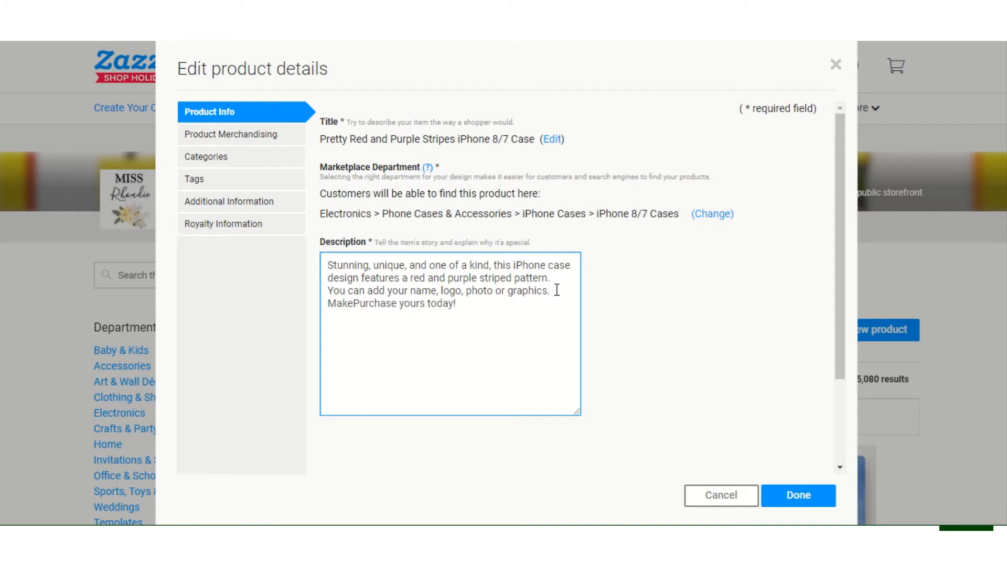
type("s a great gif")
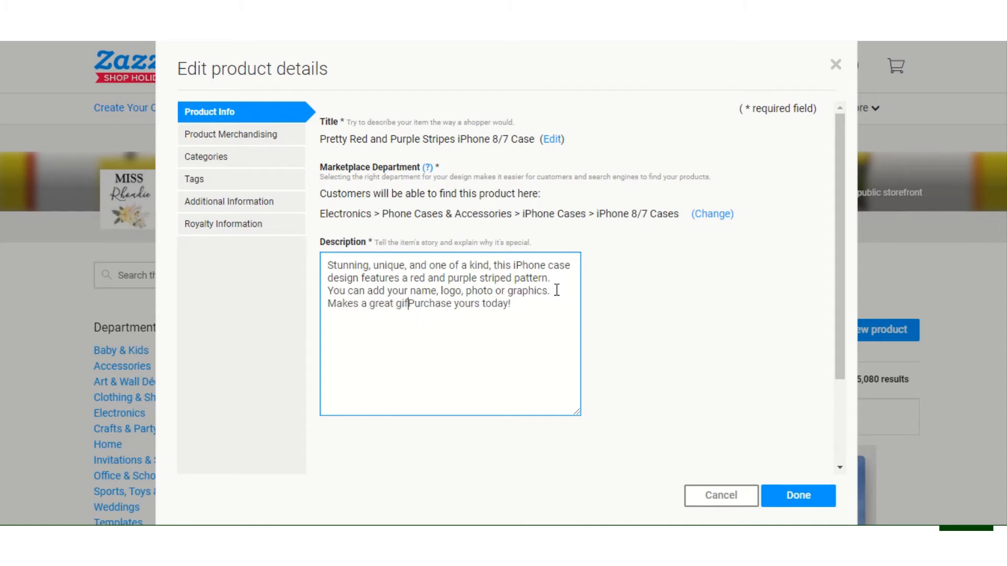
type("t for")
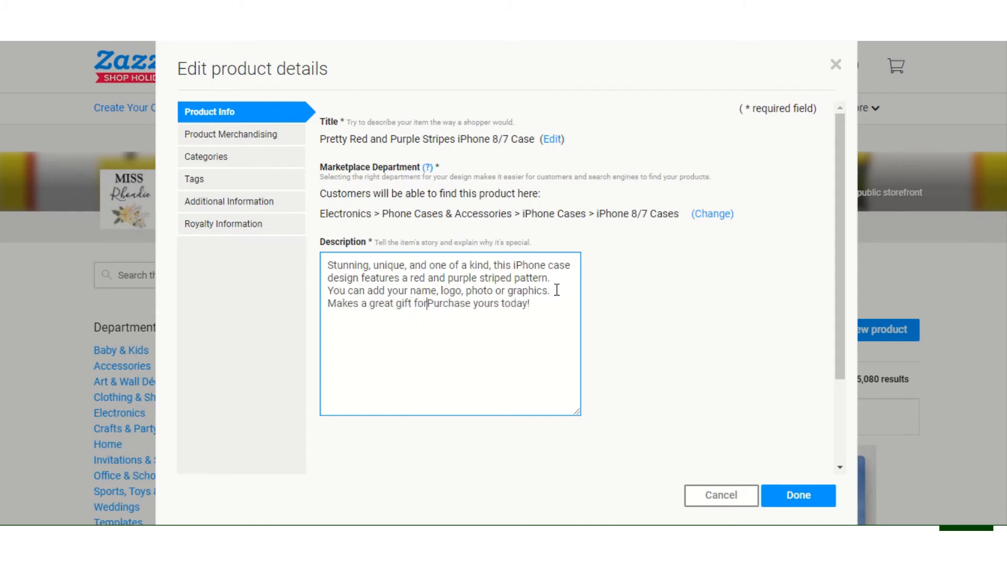
type(" a loove")
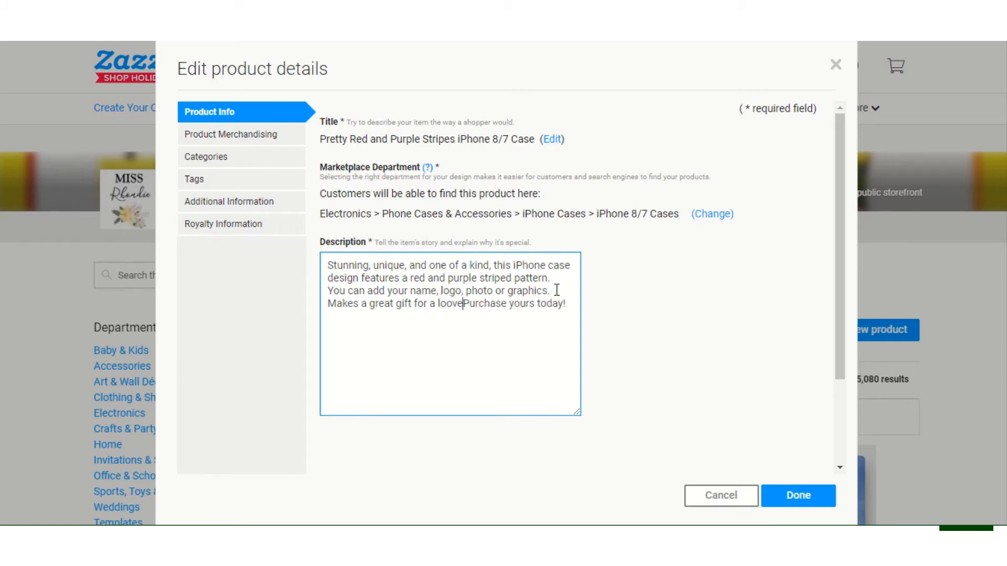
key("BackSpace")
type("ved o")
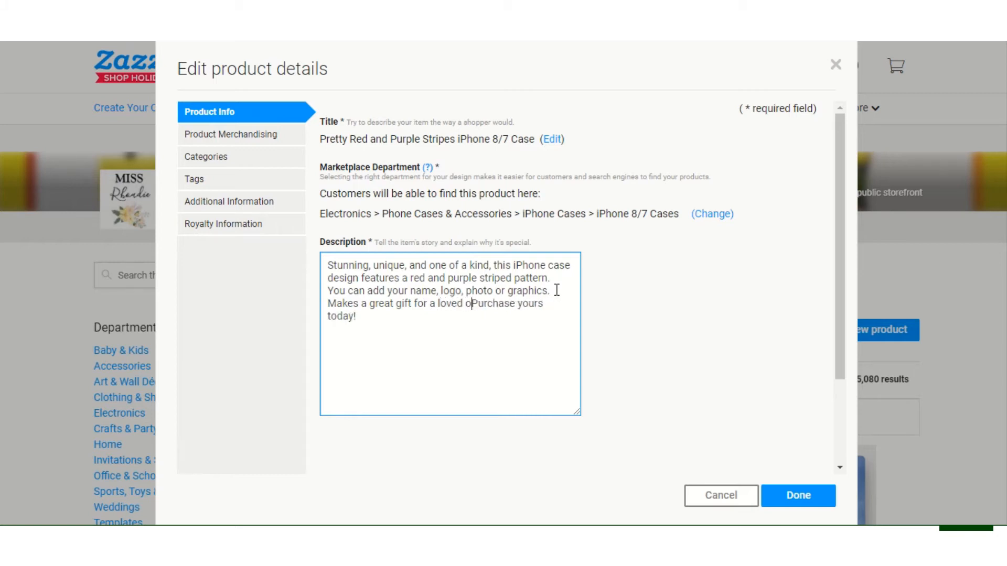
type("ne,")
key("Delete")
type("p")
left_click(394, 304)
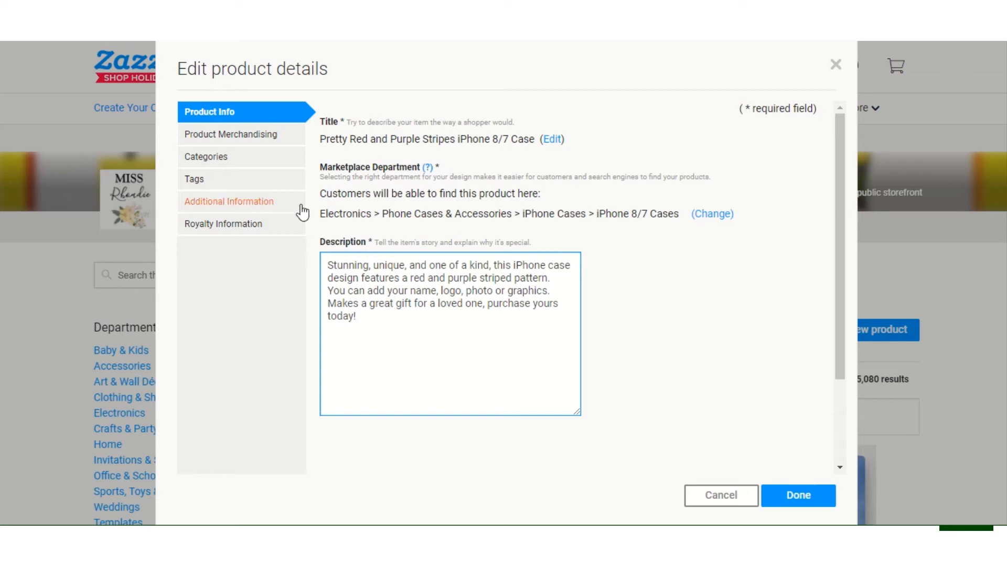
In the product's tags, remove "trendy" and add it back as a tag.
left_click(278, 180)
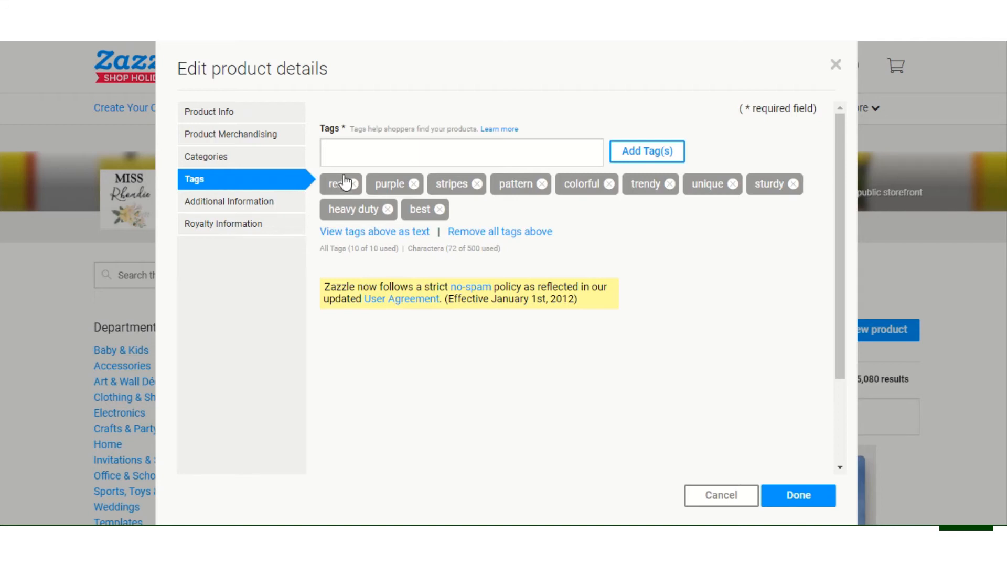
left_click(276, 134)
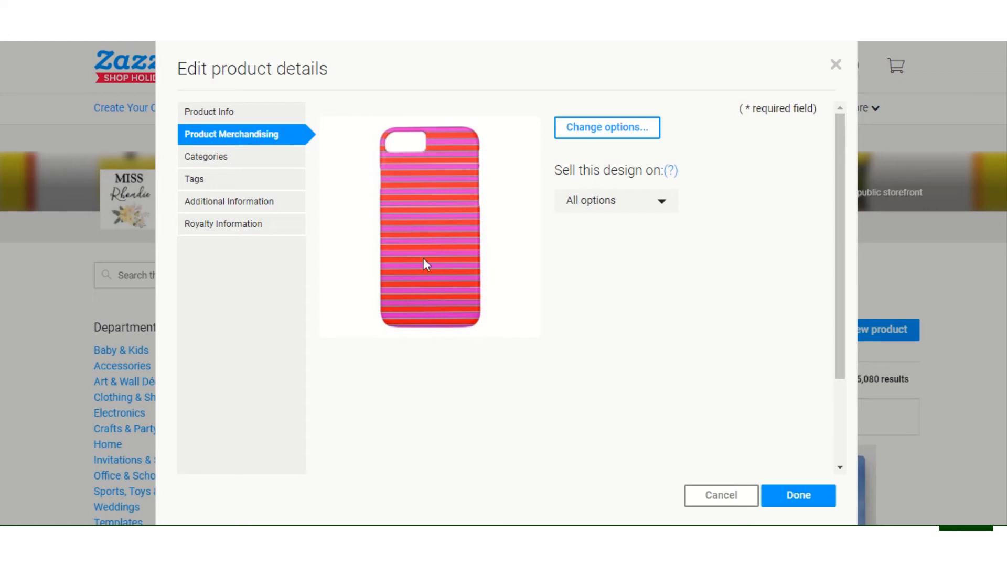
left_click(225, 185)
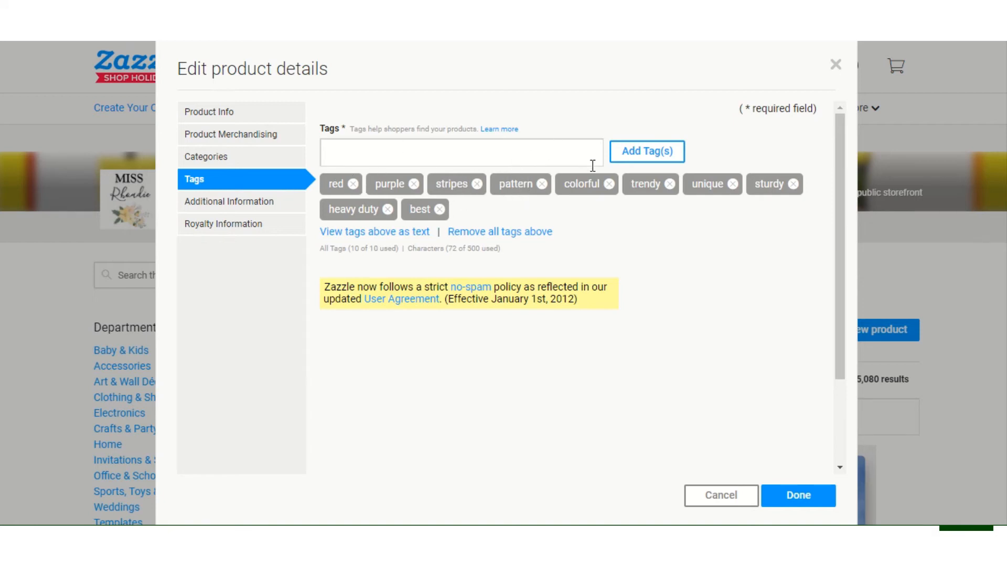
left_click(670, 184)
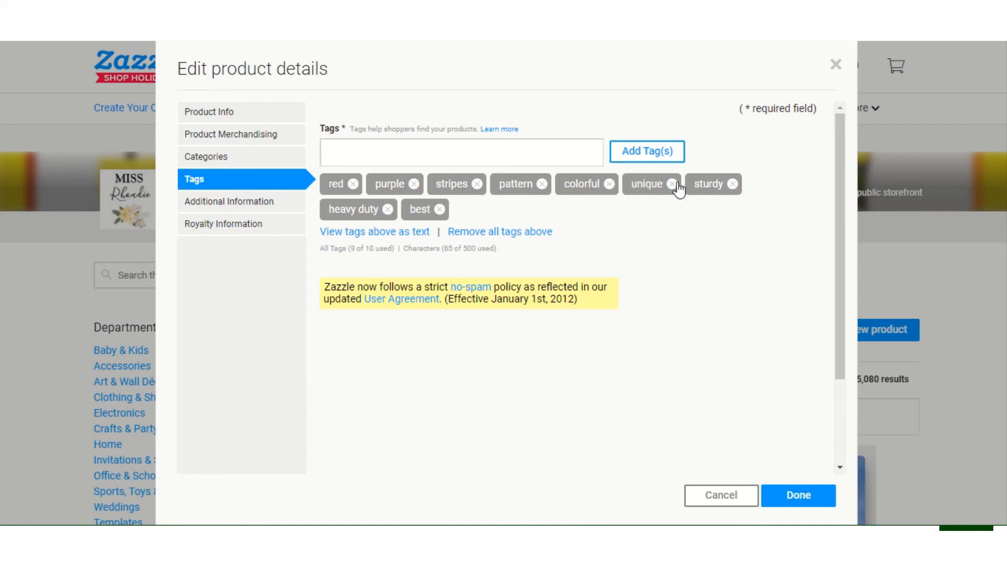
left_click(576, 155)
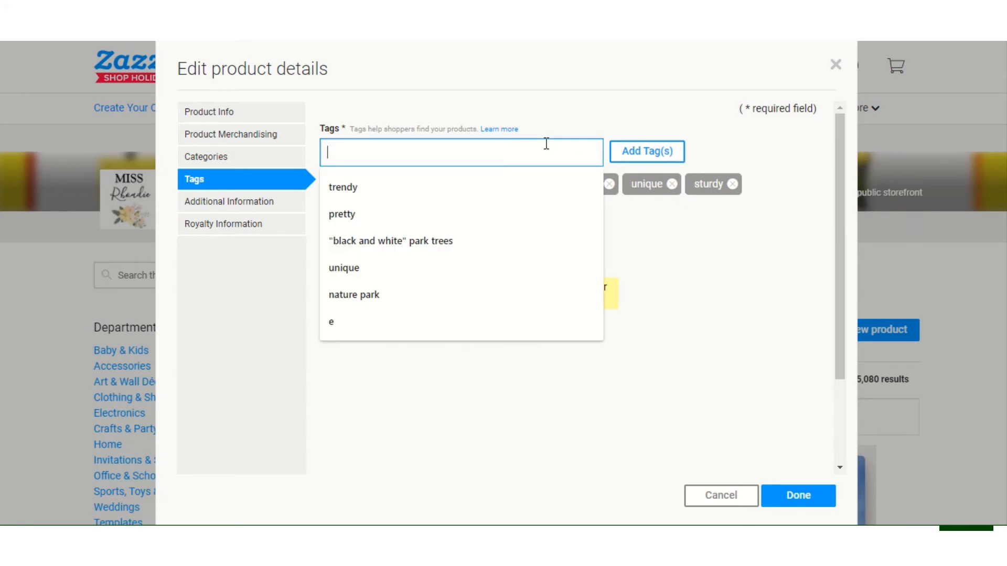
type("trendy")
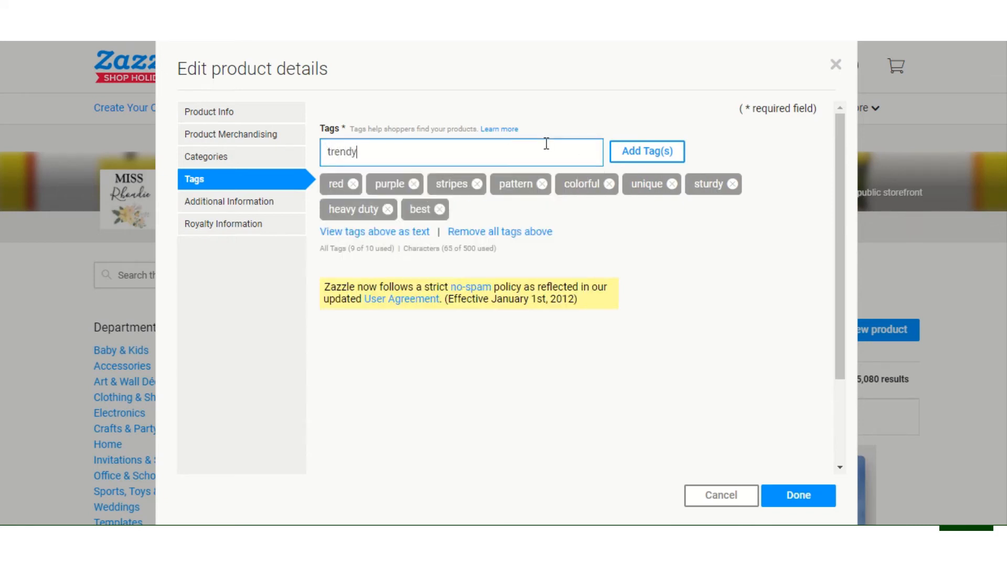
key("Return")
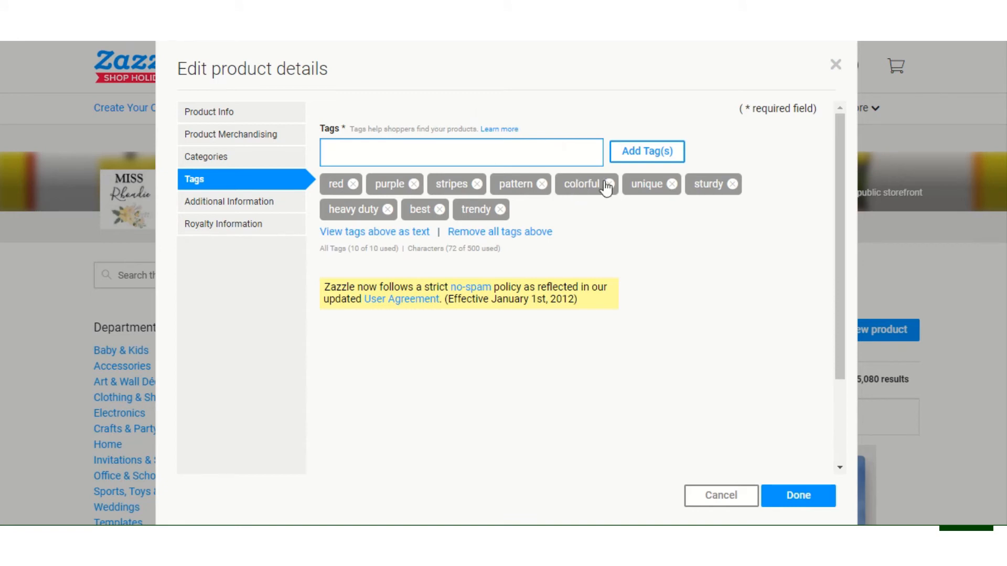
Remove the tags "sturdy", "heavy duty" and "best" from the product.
left_click(733, 185)
left_click(753, 184)
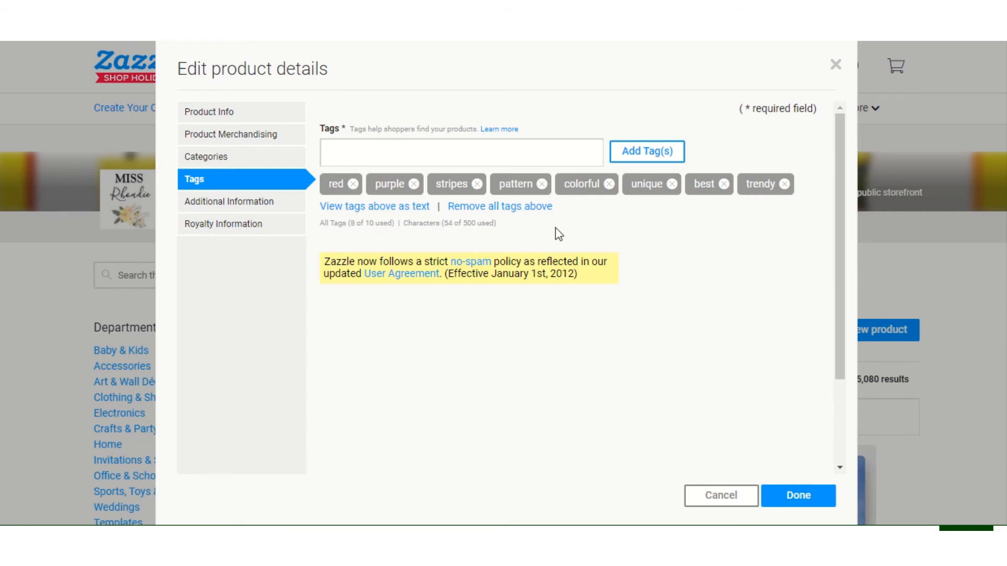
left_click(724, 184)
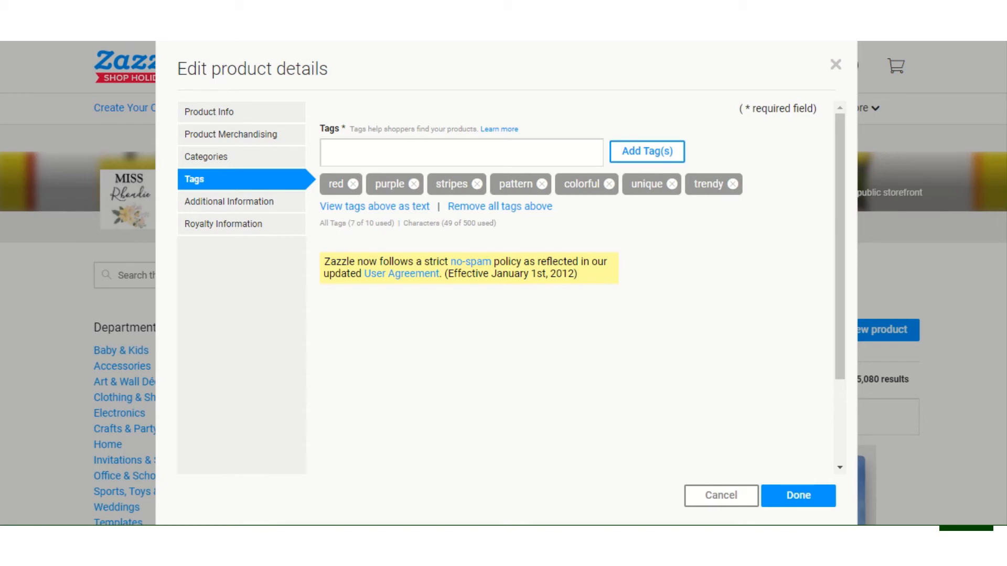
On the marketplace results page, replace the search text with "phone" to view the suggested search terms.
left_click(226, 15)
triple_click(299, 90)
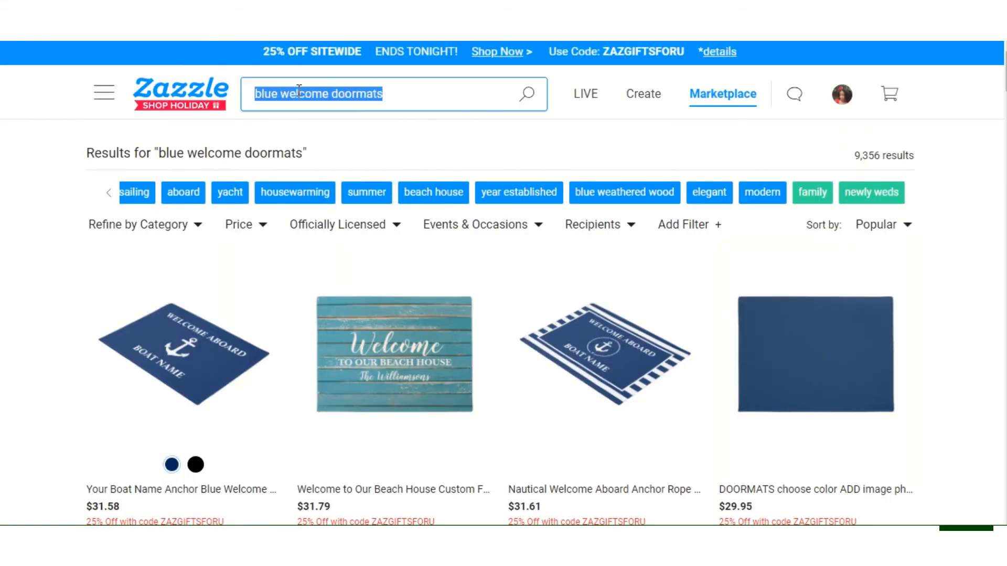
key("BackSpace")
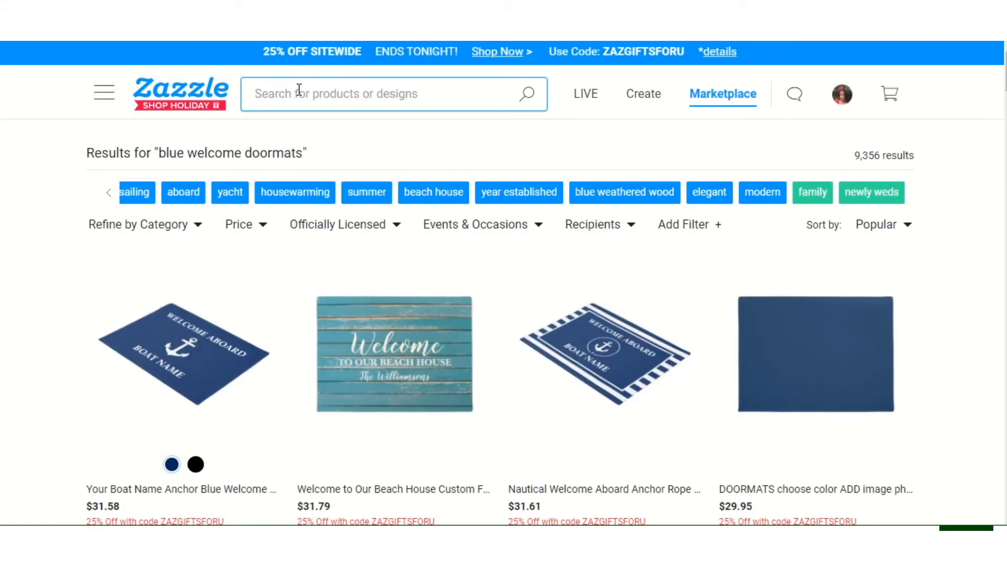
left_click(299, 91)
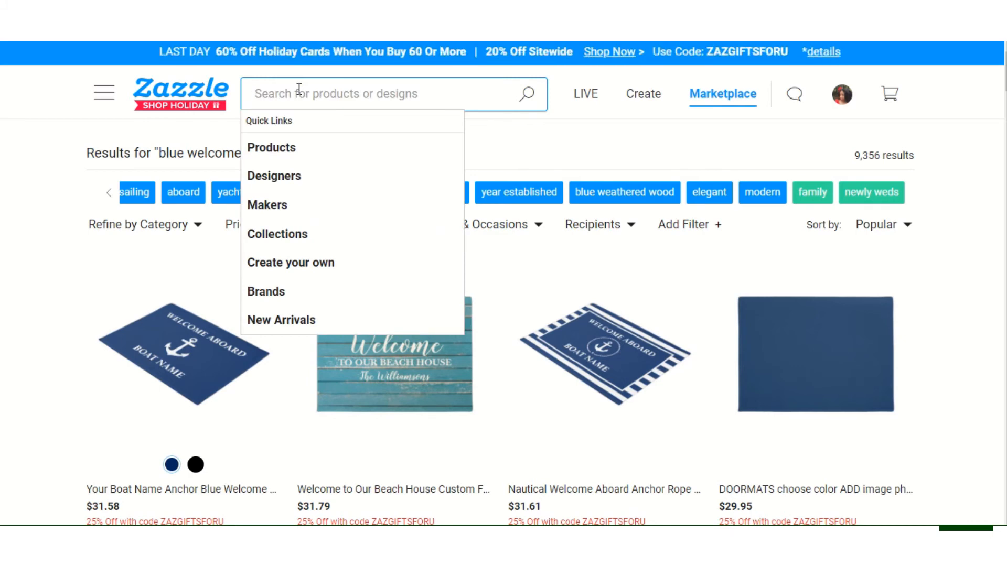
type("phone")
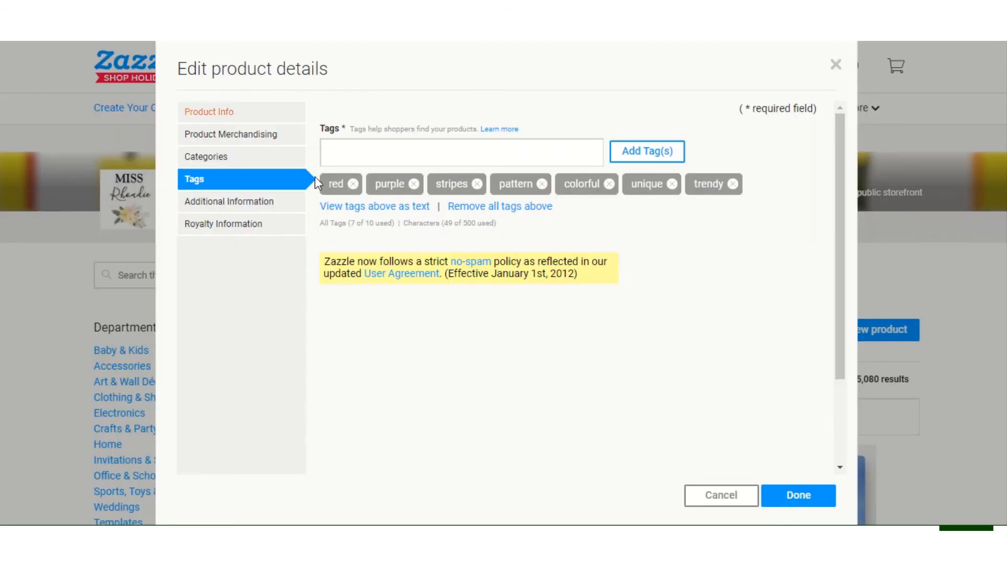
Add "stylish" and "girly" to the product's tags.
left_click(374, 156)
type("st")
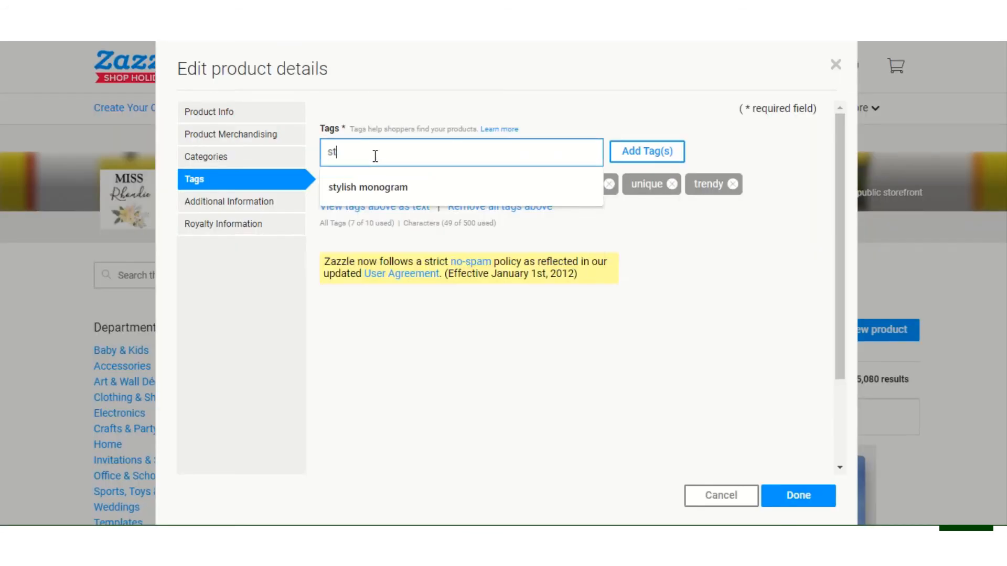
type("ylish girl")
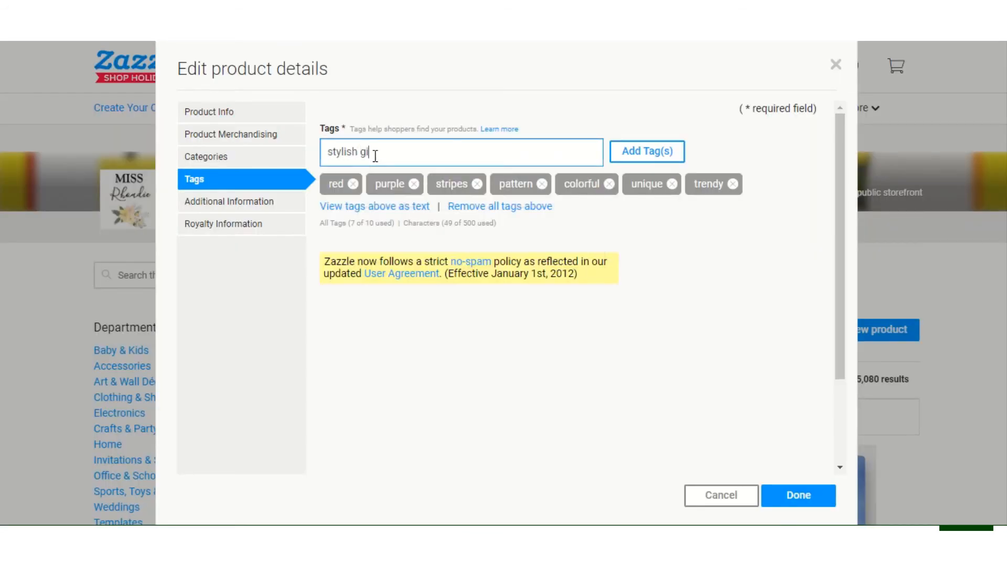
type("y")
key("Return")
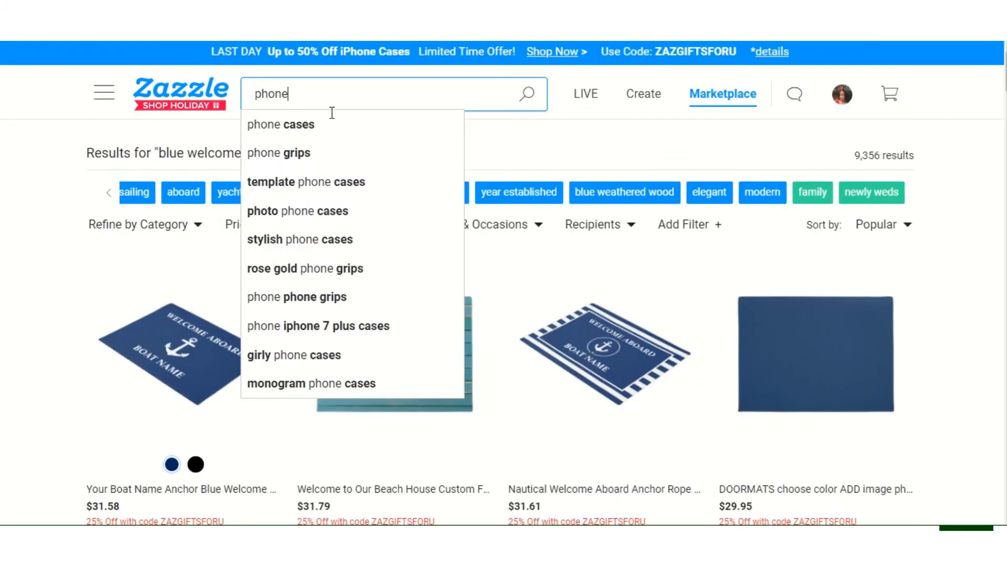
Search the marketplace for phone cases and look through the suggested related keywords for tag ideas.
mouse_move(340, 244)
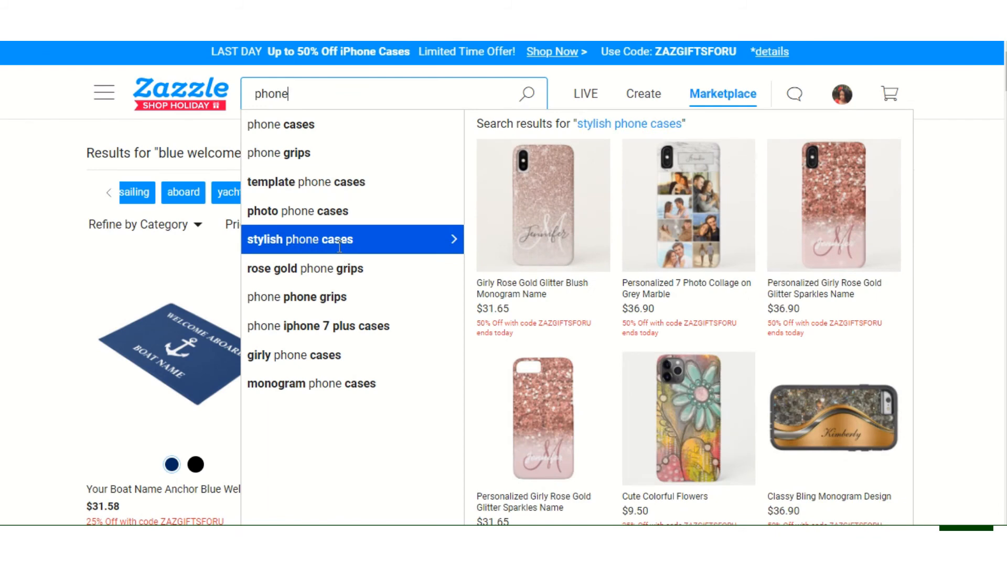
left_click(321, 126)
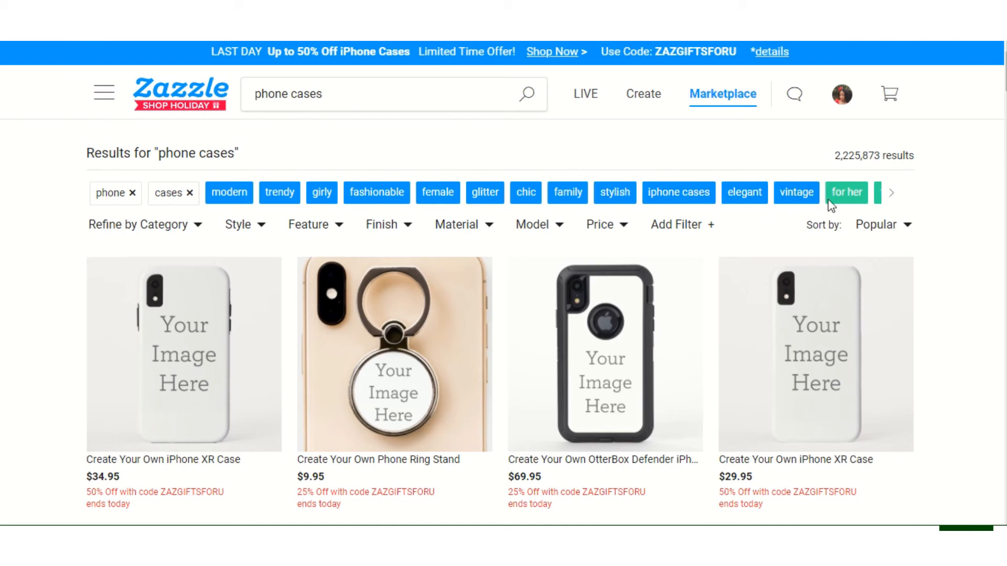
left_click(900, 193)
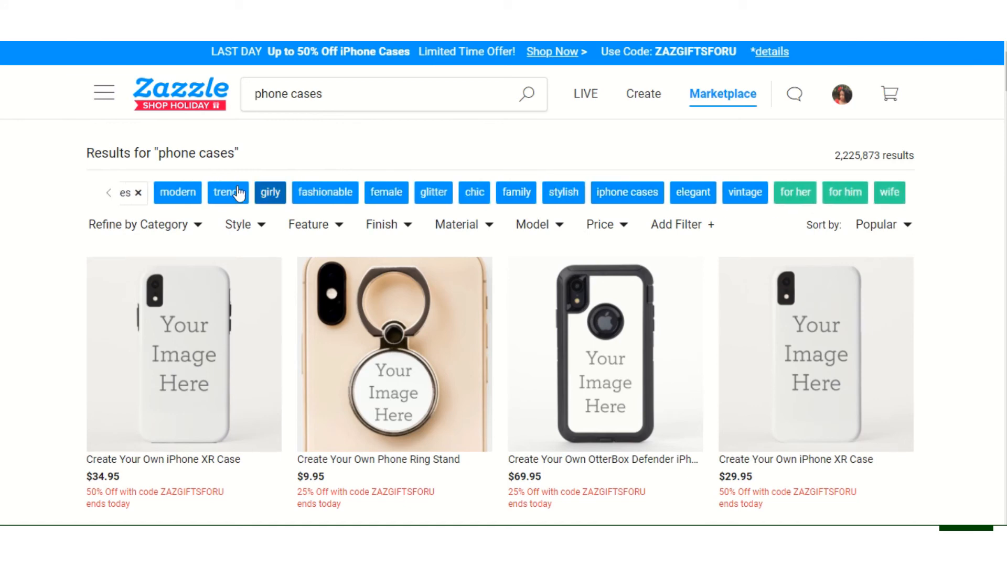
left_click(101, 196)
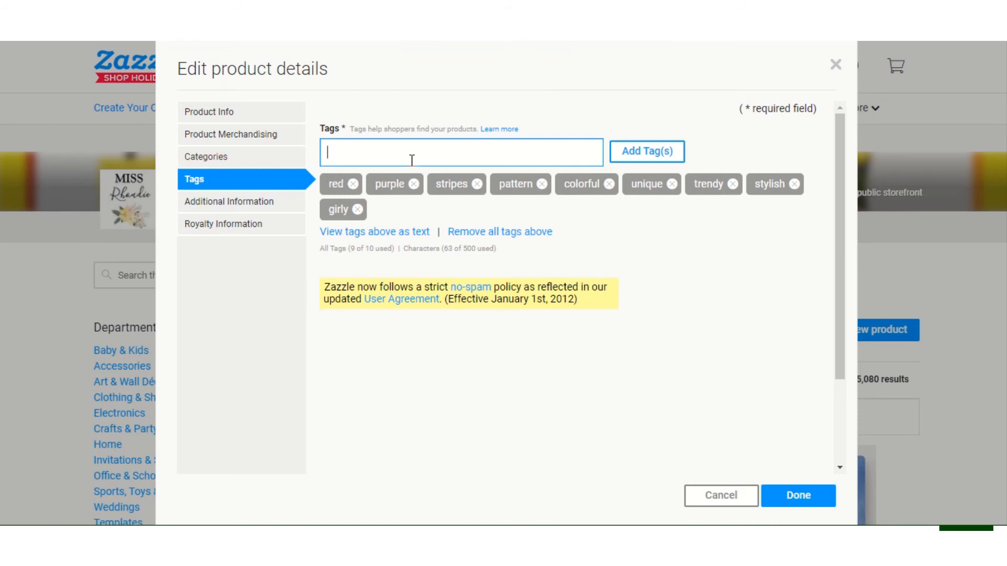
Add the tag "modern" and save the product details with the publishing rights and User Agreement statement accepted.
type("modern")
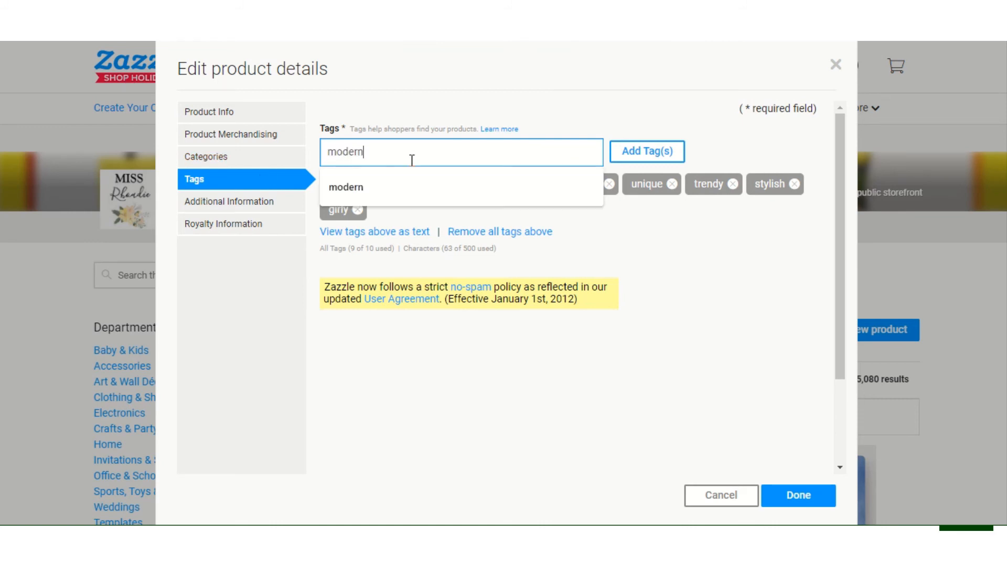
left_click(641, 158)
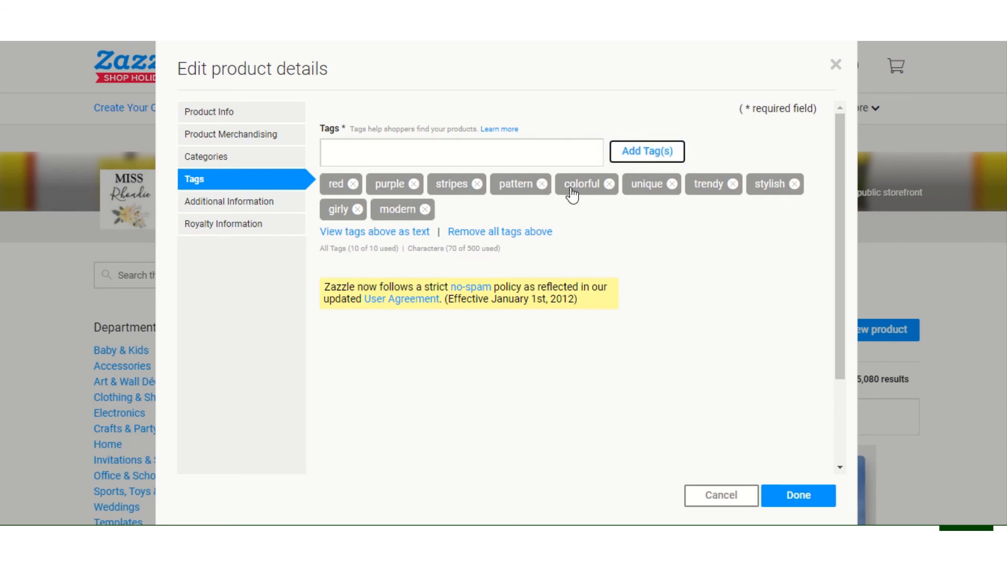
scroll(671, 233, "down", 3)
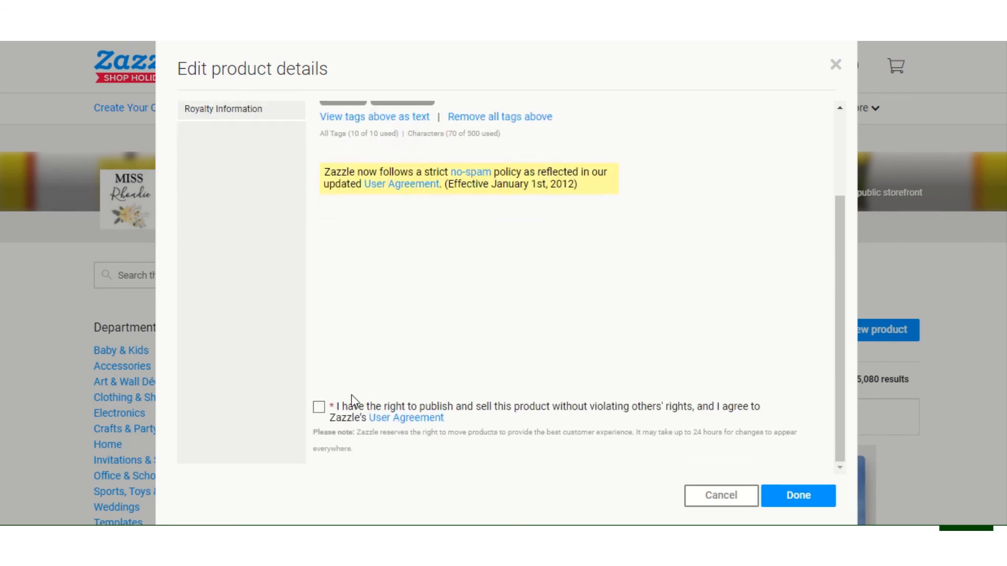
left_click(319, 409)
left_click(793, 493)
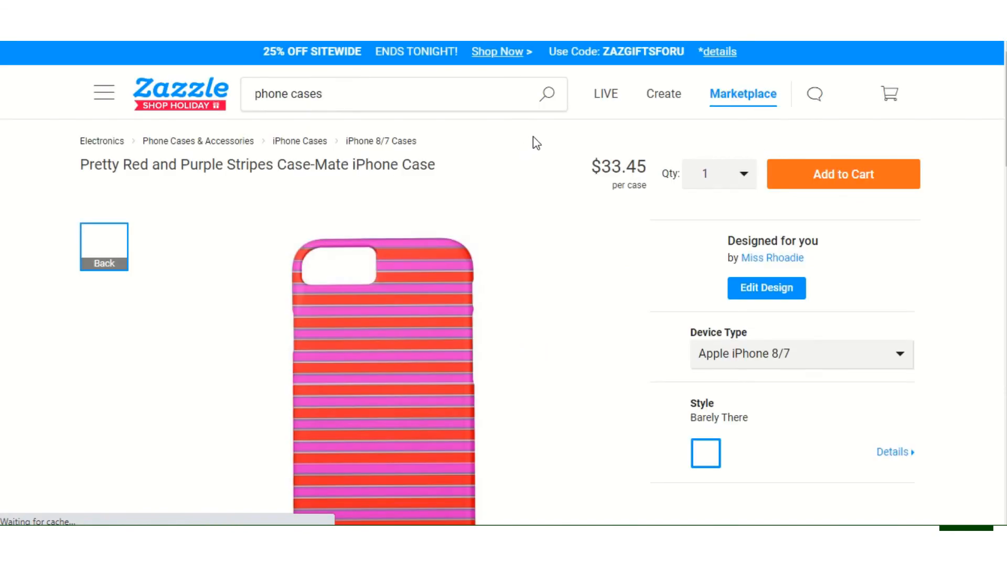
Share the striped iPhone case on Pinterest, saving it to the Iphone Cases section of the Electronics and Gadgets board.
scroll(534, 137, "down", 3)
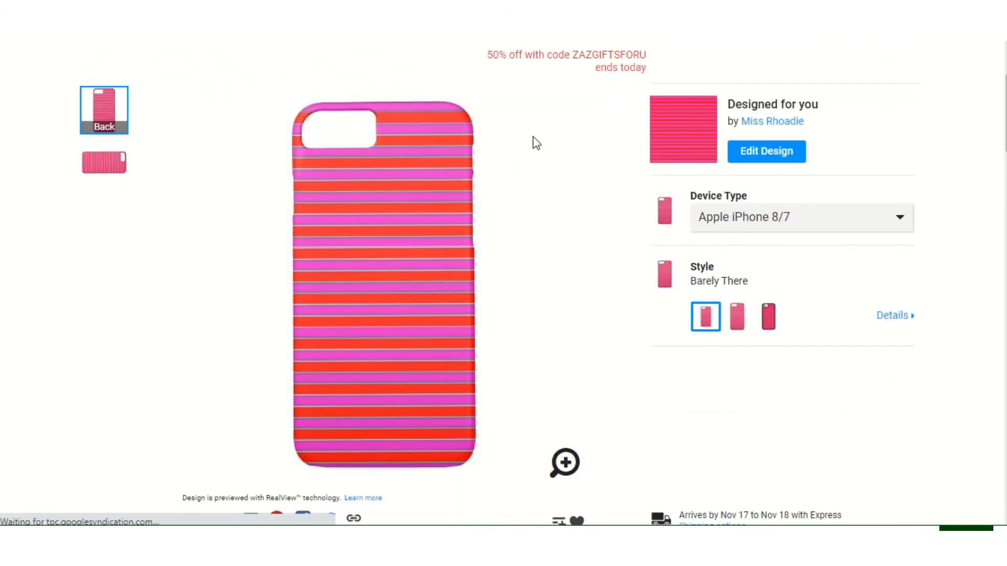
scroll(533, 136, "down", 2)
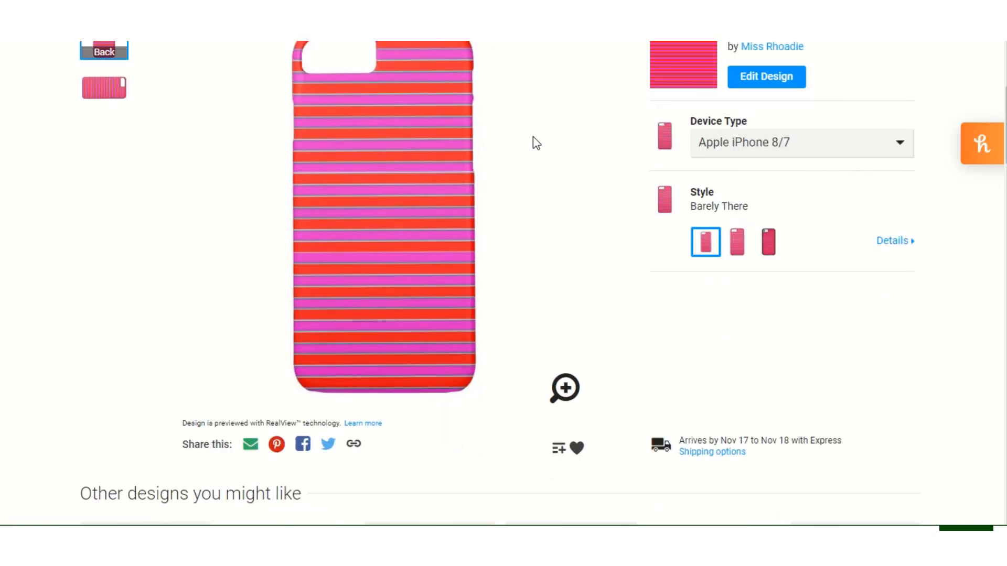
left_click(277, 445)
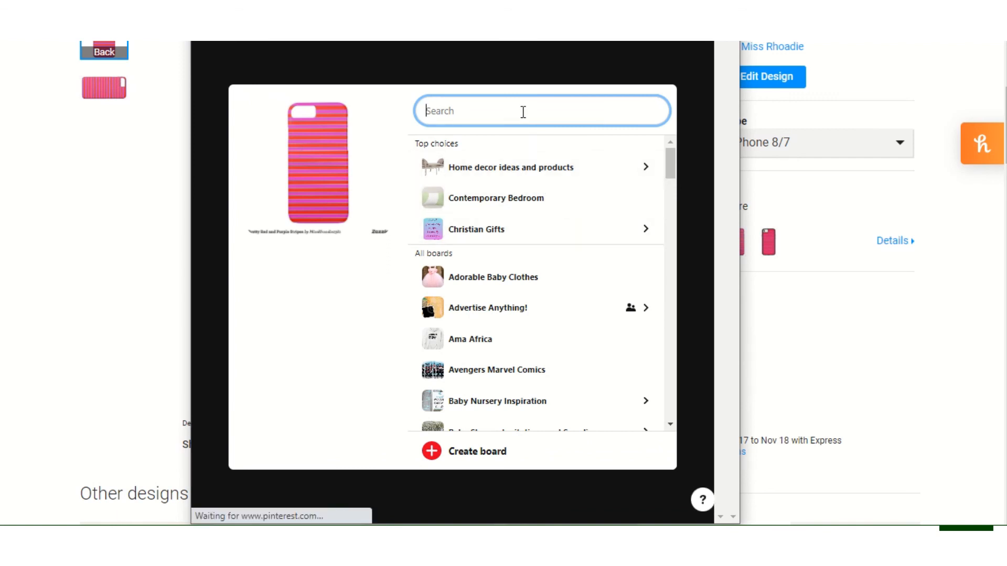
type("elec")
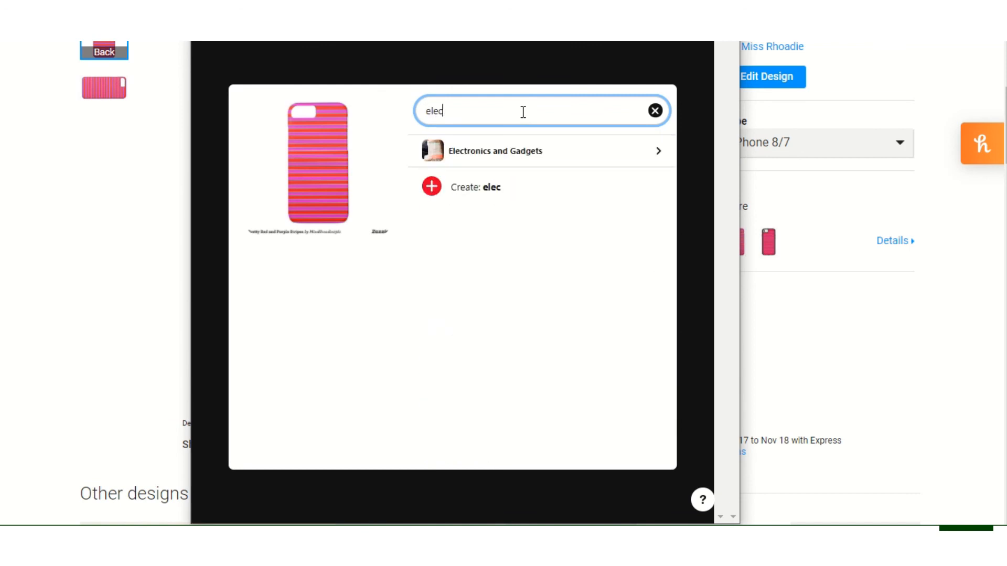
left_click(545, 151)
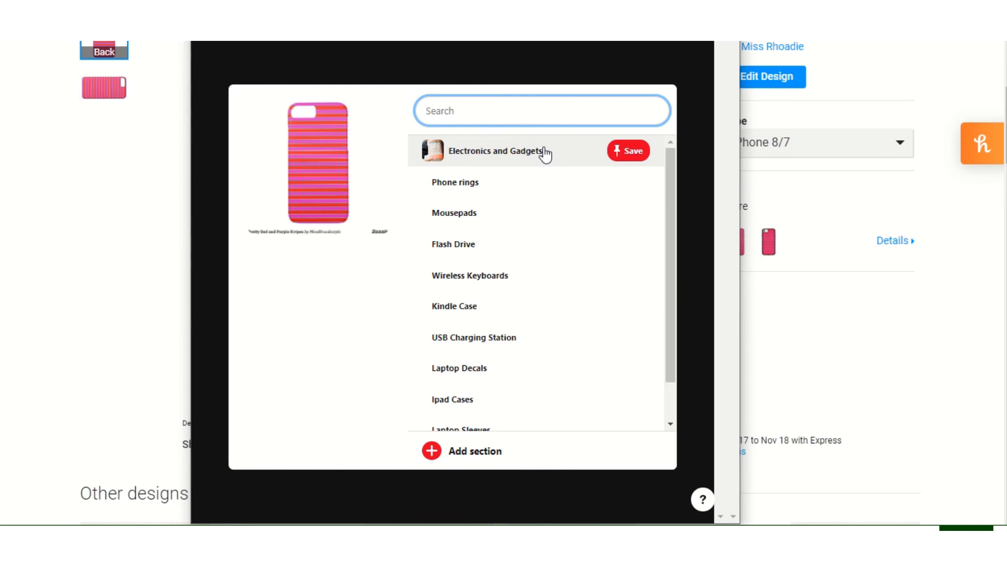
scroll(555, 210, "down", 1)
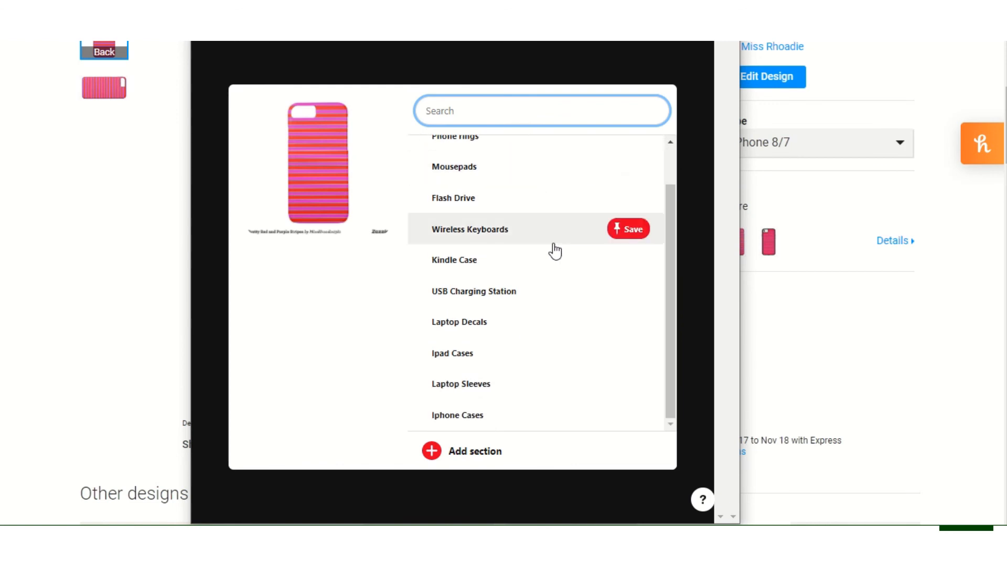
left_click(631, 417)
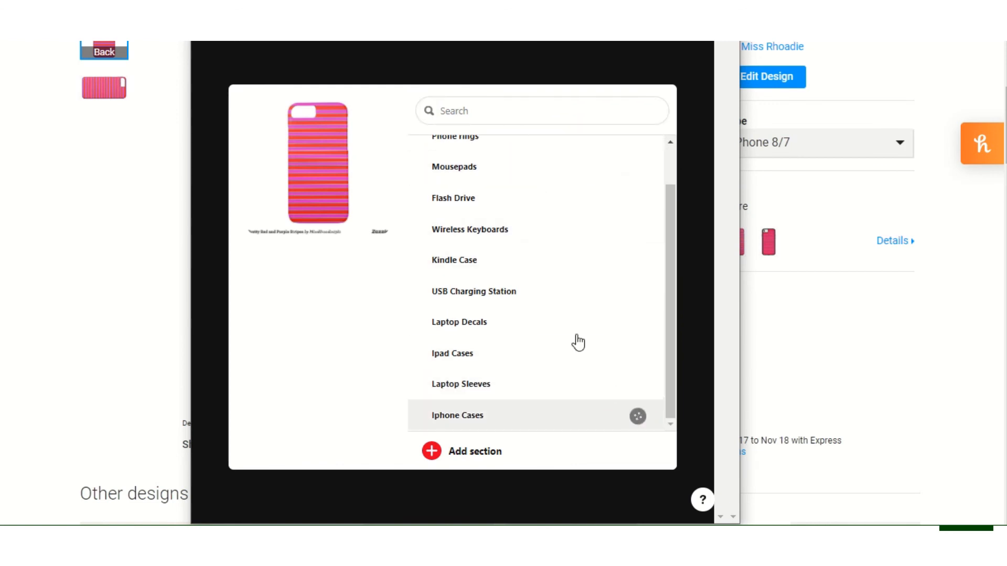